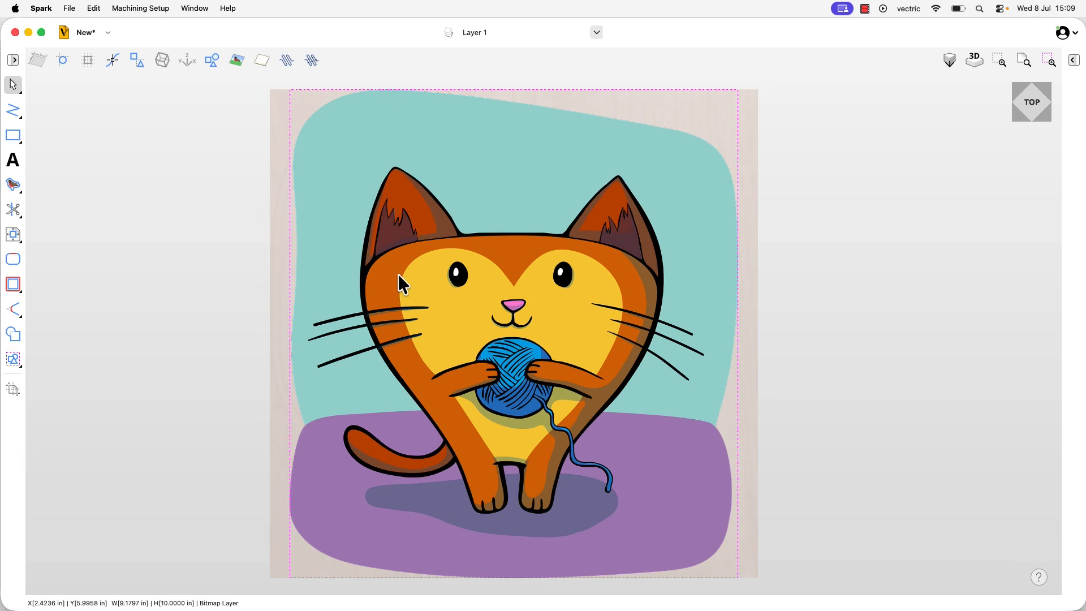
Step: Hide the Bitmap Layer and show it again, and do the same with the visibility of all bitmaps
{"action": "left_click", "coordinate": [597, 33]}
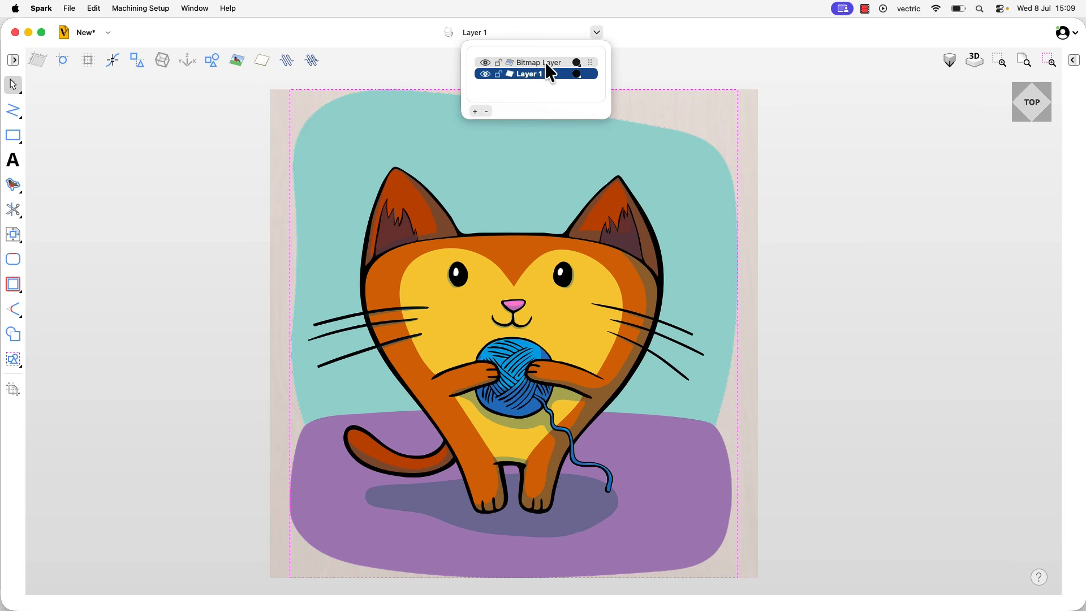
{"action": "left_click", "coordinate": [485, 62]}
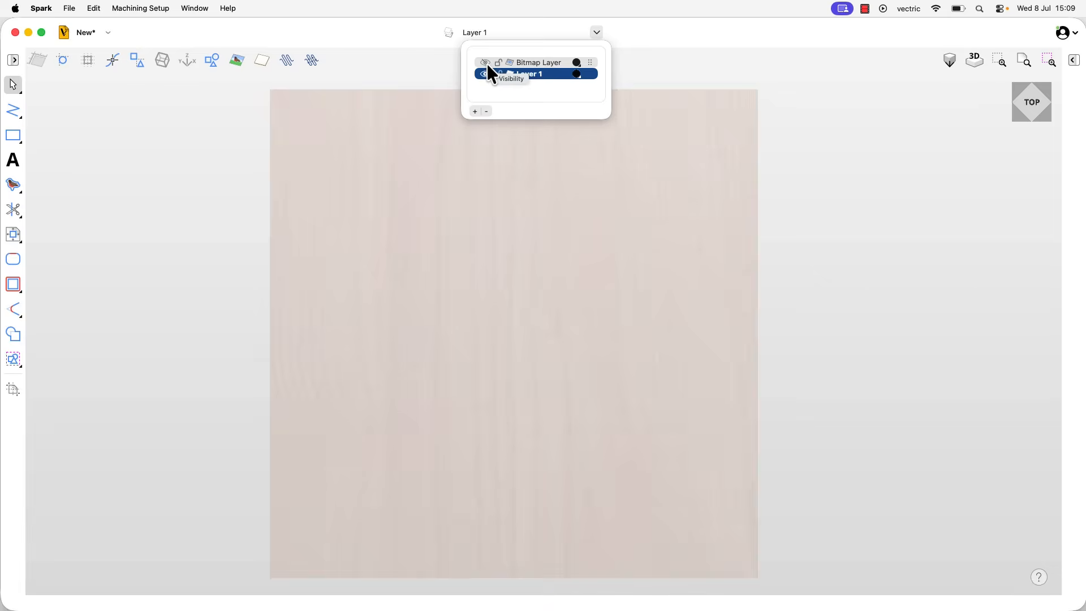
{"action": "left_click", "coordinate": [485, 62]}
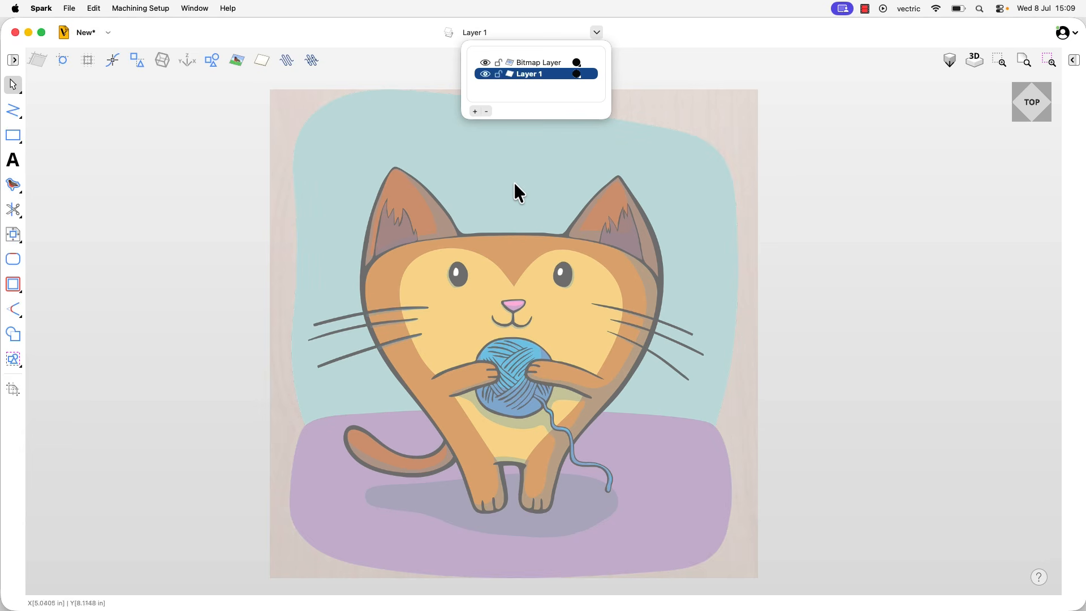
{"action": "left_click", "coordinate": [254, 94]}
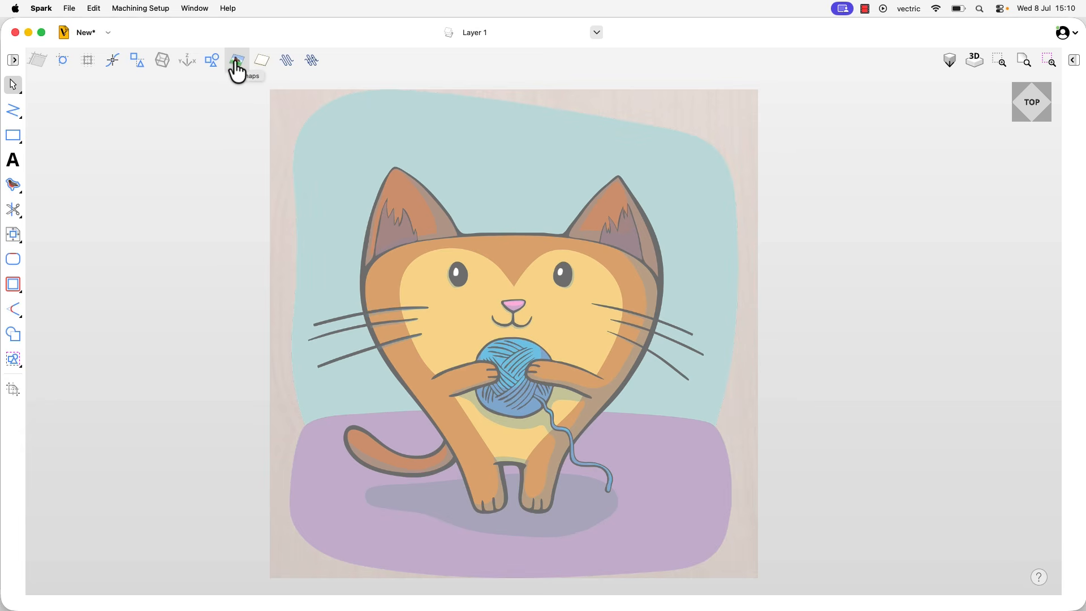
{"action": "left_click", "coordinate": [236, 62]}
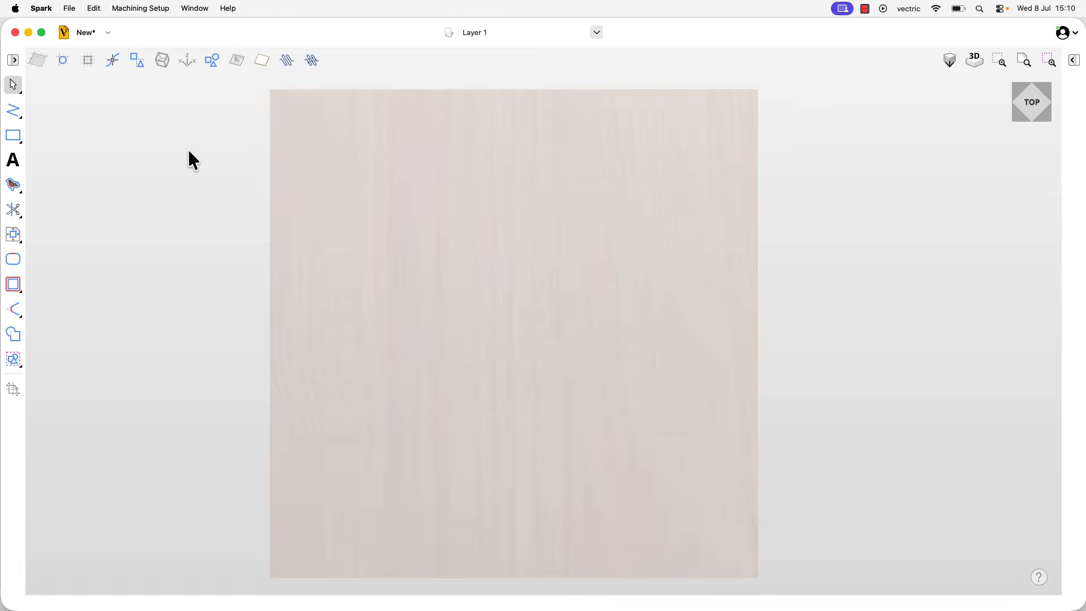
{"action": "left_click", "coordinate": [236, 60]}
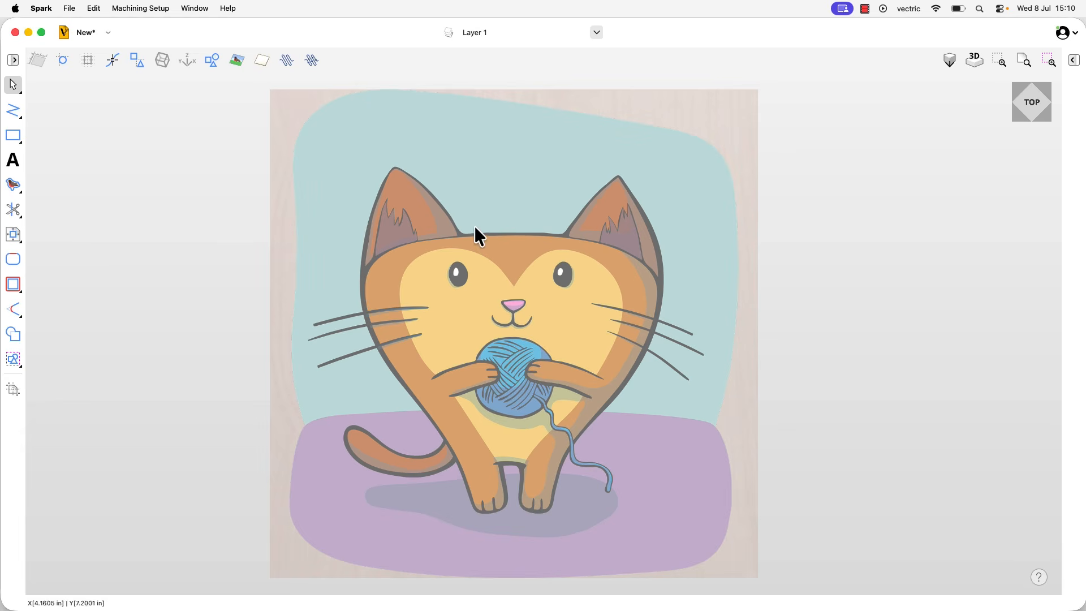
Step: Start the Trace Image tool on the cat image and move its floating options bar aside
{"action": "left_click", "coordinate": [502, 195]}
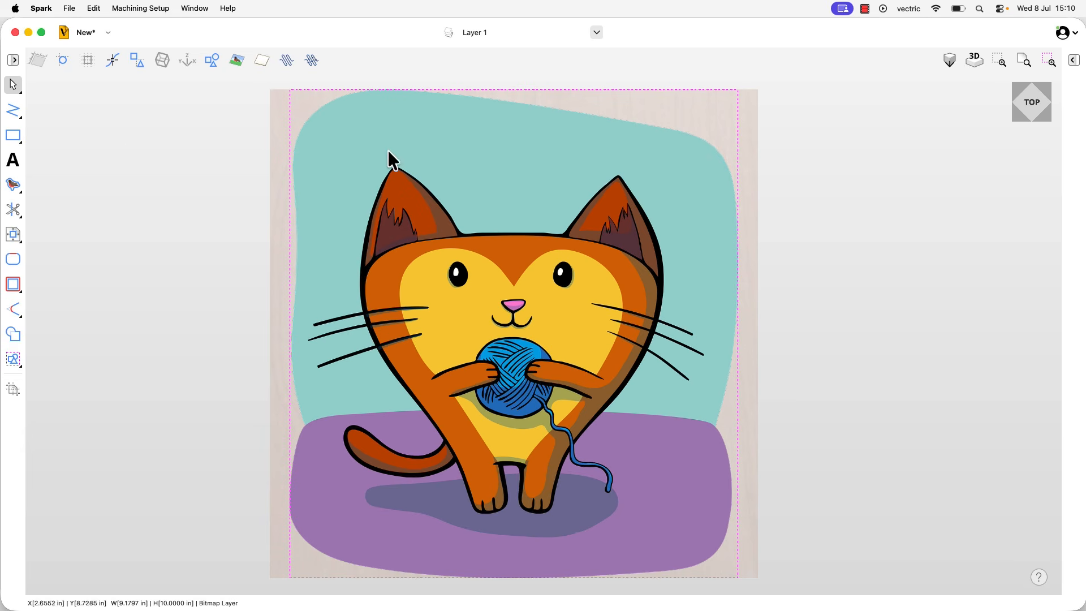
{"action": "left_click", "coordinate": [13, 184]}
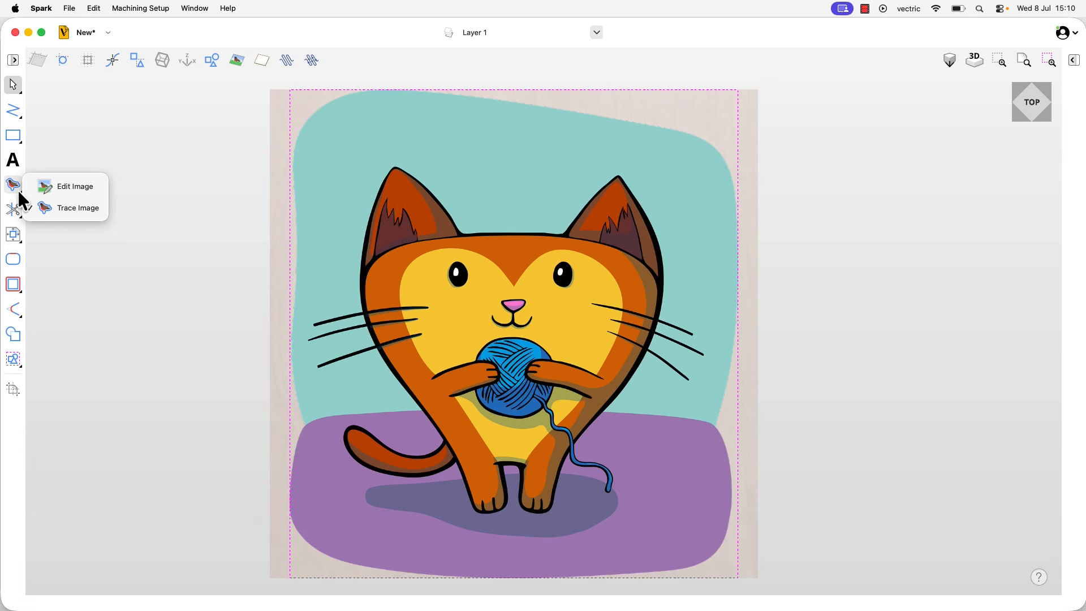
{"action": "left_click", "coordinate": [79, 209]}
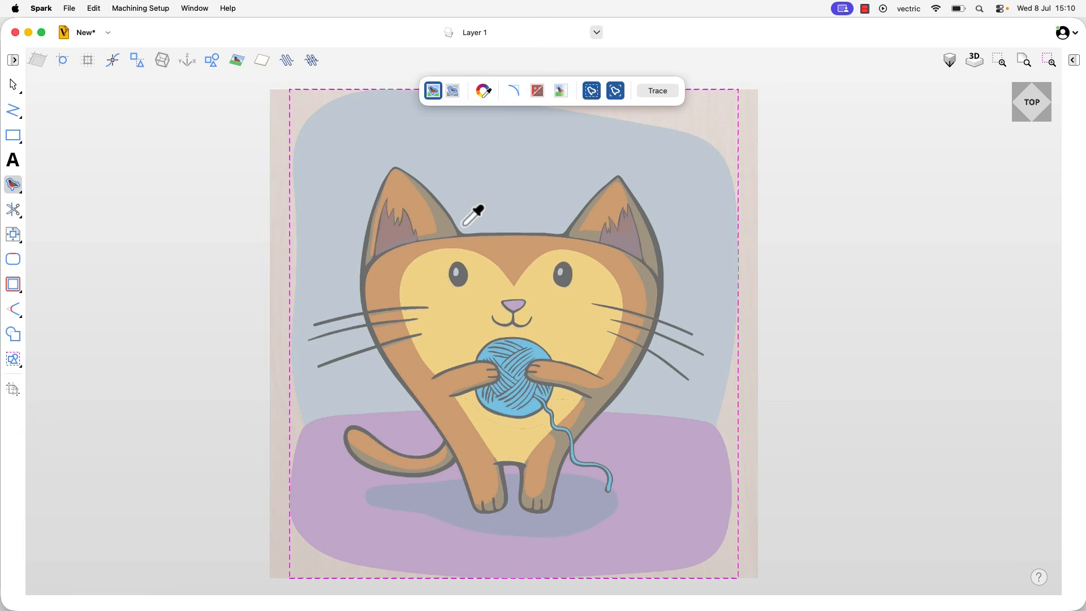
{"action": "left_click_drag", "start_coordinate": [551, 82], "coordinate": [504, 84]}
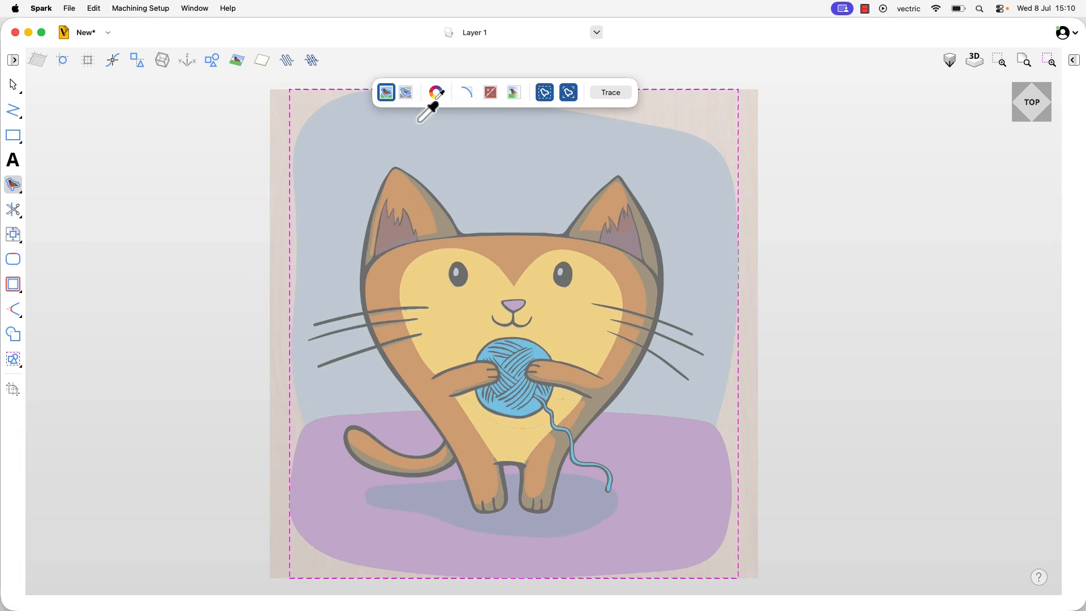
Step: Preview the black-and-white trace mode, return to colour mode and open the colour selection settings
{"action": "left_click", "coordinate": [406, 93]}
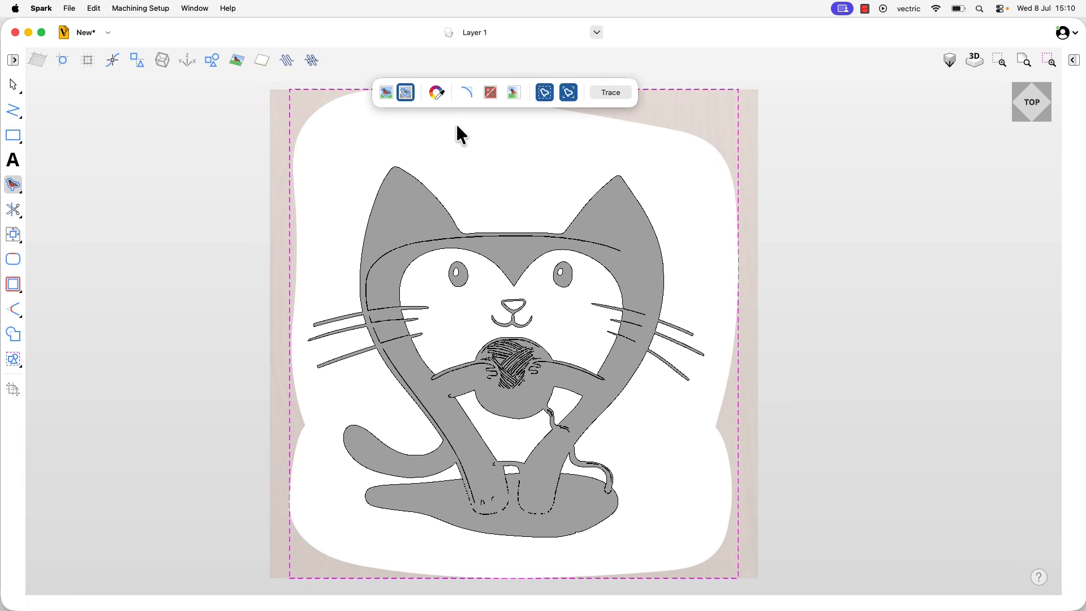
{"action": "left_click", "coordinate": [386, 93]}
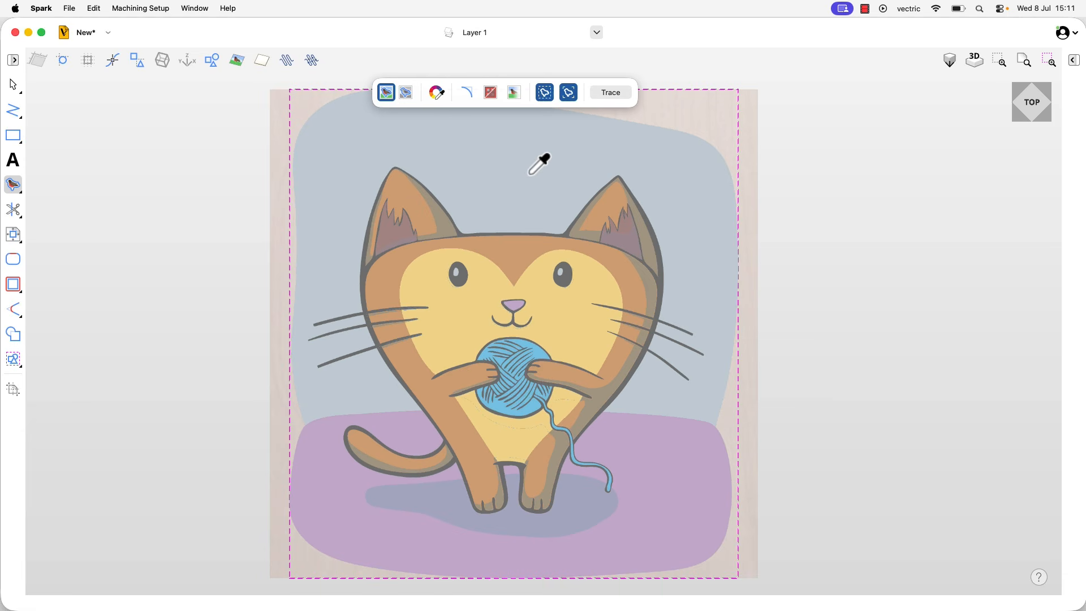
{"action": "left_click", "coordinate": [435, 95]}
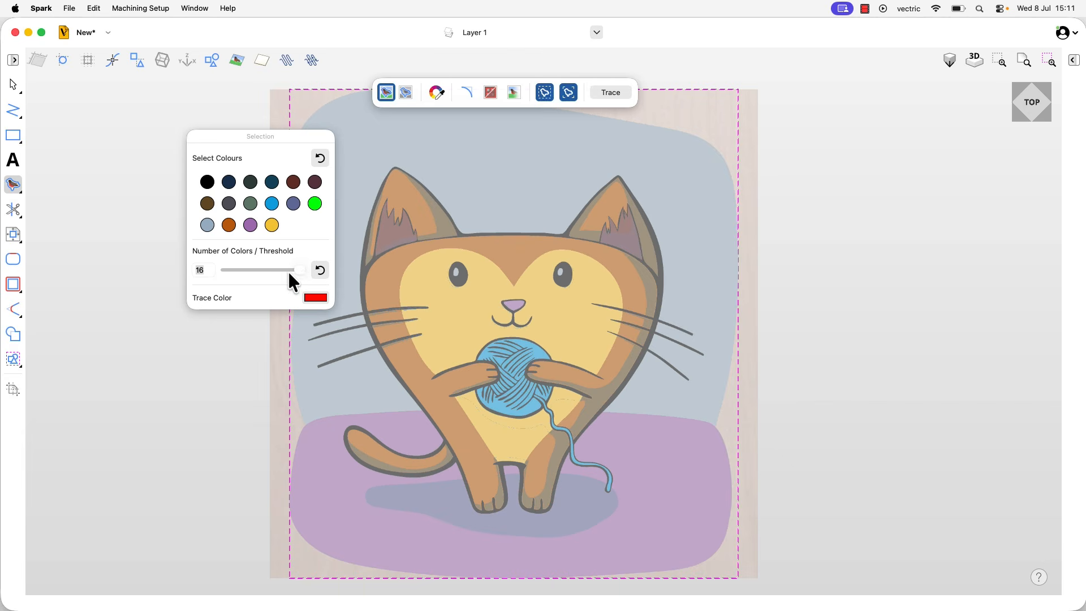
Step: Try 7 and 10 as the number of trace colours, and reset the value to the default 16
{"action": "mouse_move", "coordinate": [302, 270]}
{"action": "left_mouse_down"}
{"action": "mouse_move", "coordinate": [228, 274]}
{"action": "mouse_move", "coordinate": [303, 273]}
{"action": "left_mouse_up"}
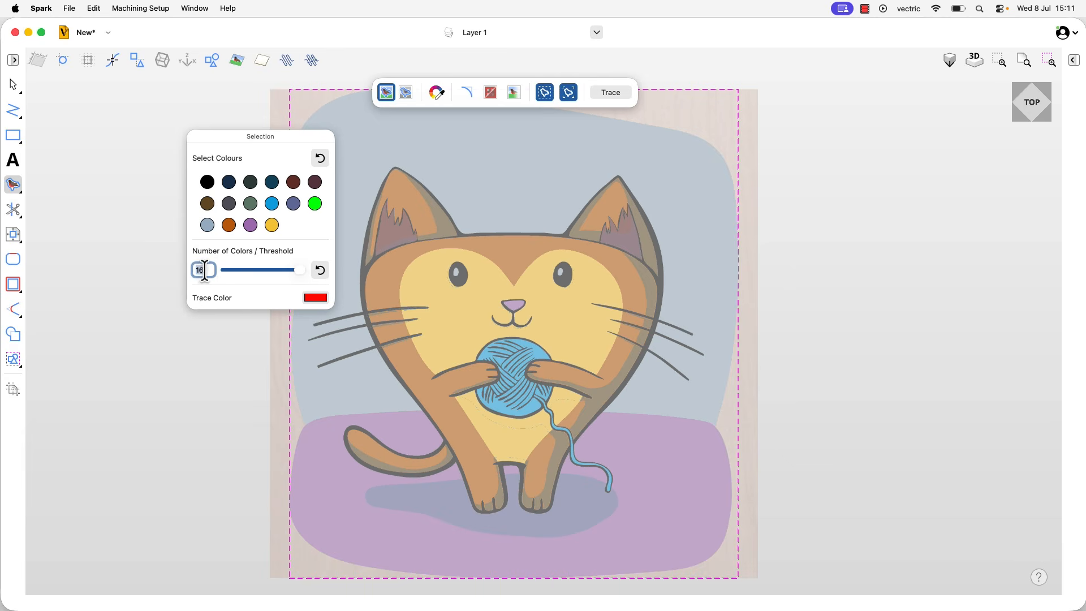
{"action": "type", "text": "7"}
{"action": "key", "text": "Return"}
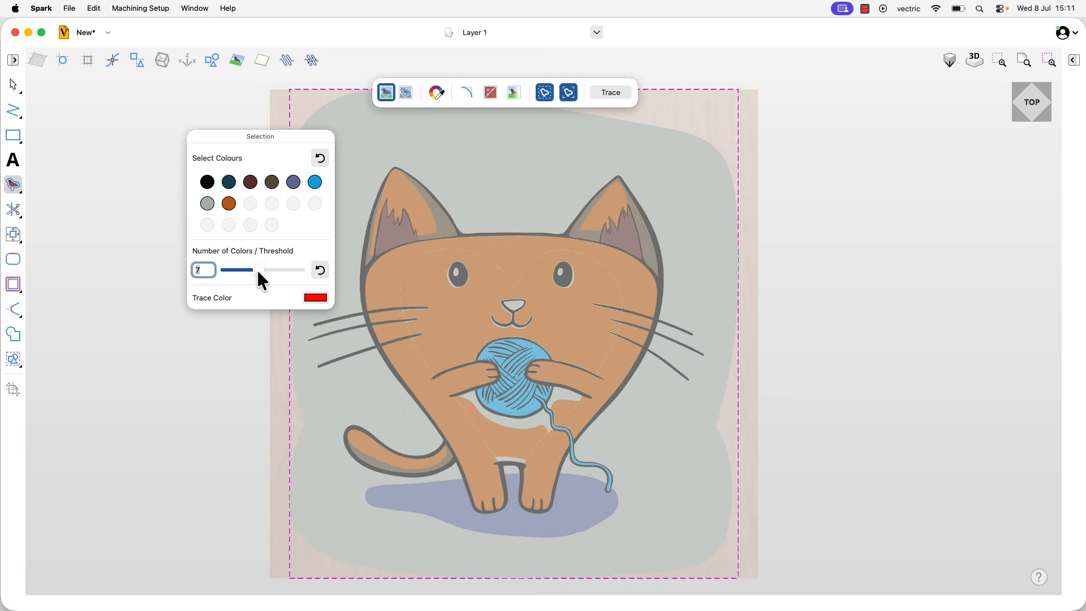
{"action": "mouse_move", "coordinate": [257, 268]}
{"action": "left_mouse_down"}
{"action": "mouse_move", "coordinate": [290, 268]}
{"action": "mouse_move", "coordinate": [256, 268]}
{"action": "mouse_move", "coordinate": [270, 269]}
{"action": "left_mouse_up"}
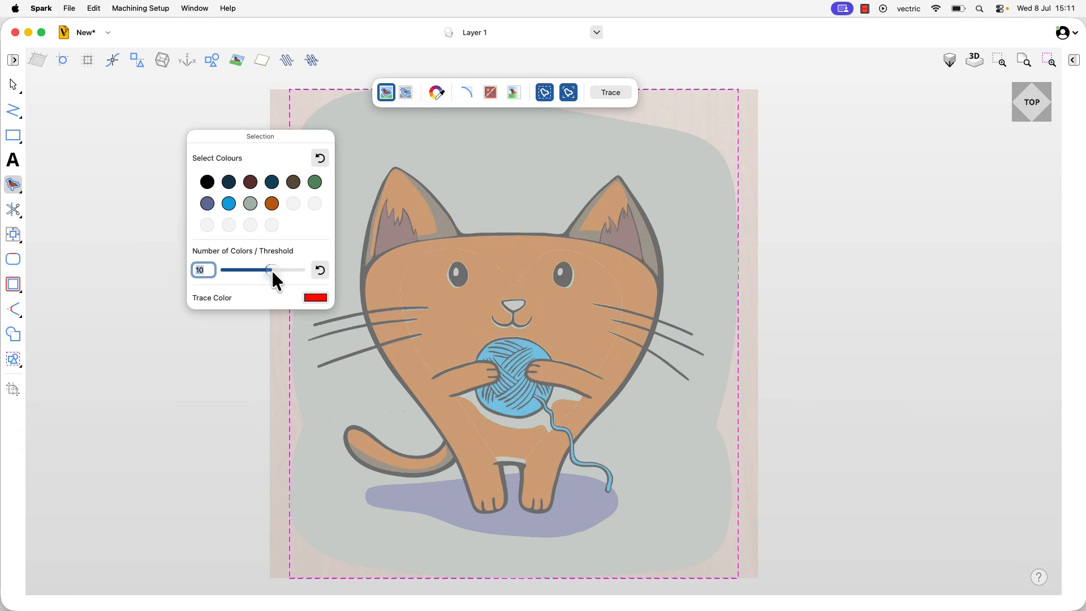
{"action": "left_click", "coordinate": [323, 272]}
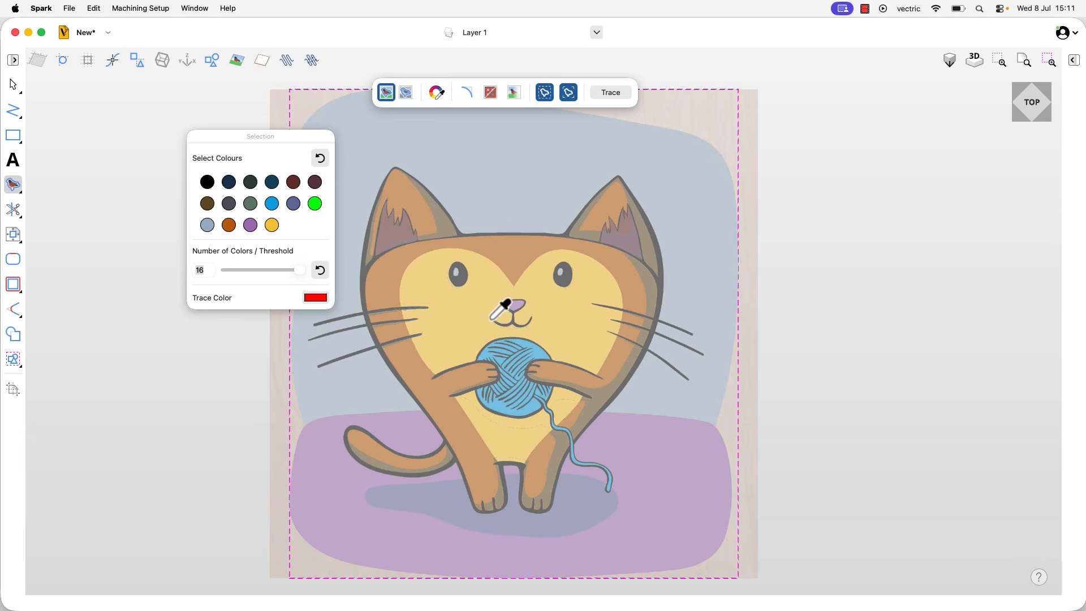
Step: Pick the cat's yellow face as a trace region and toggle the trace outline preview off and on
{"action": "left_click", "coordinate": [539, 286]}
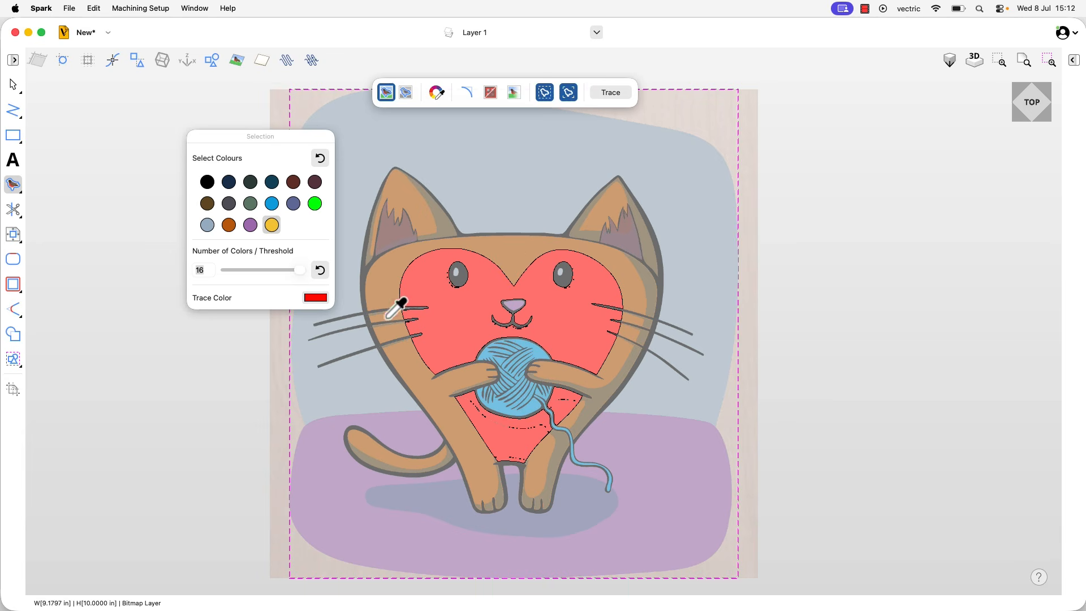
{"action": "left_click", "coordinate": [570, 94]}
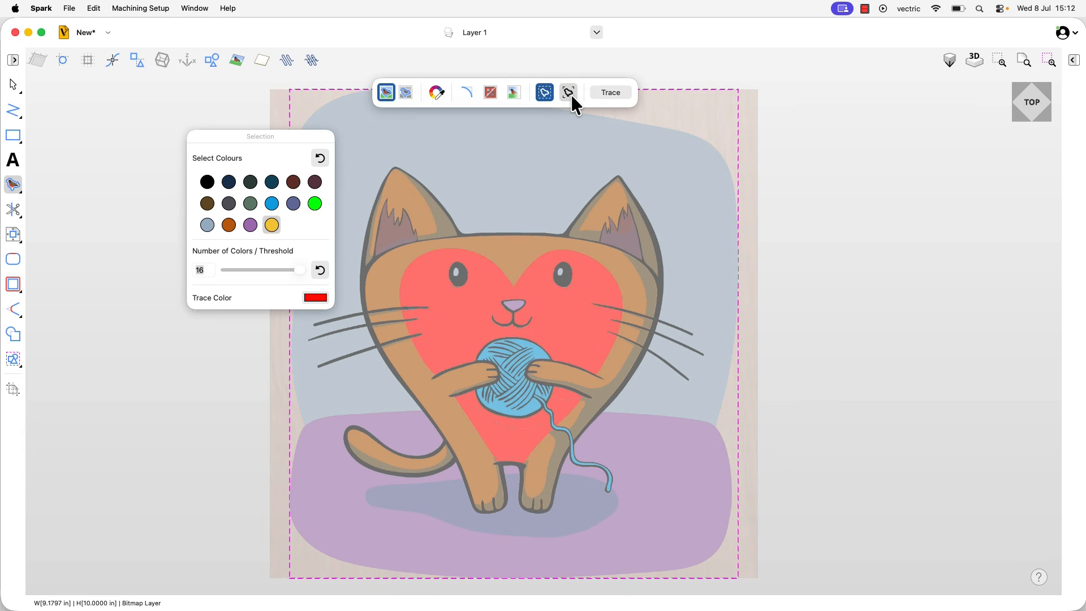
{"action": "left_click", "coordinate": [570, 94]}
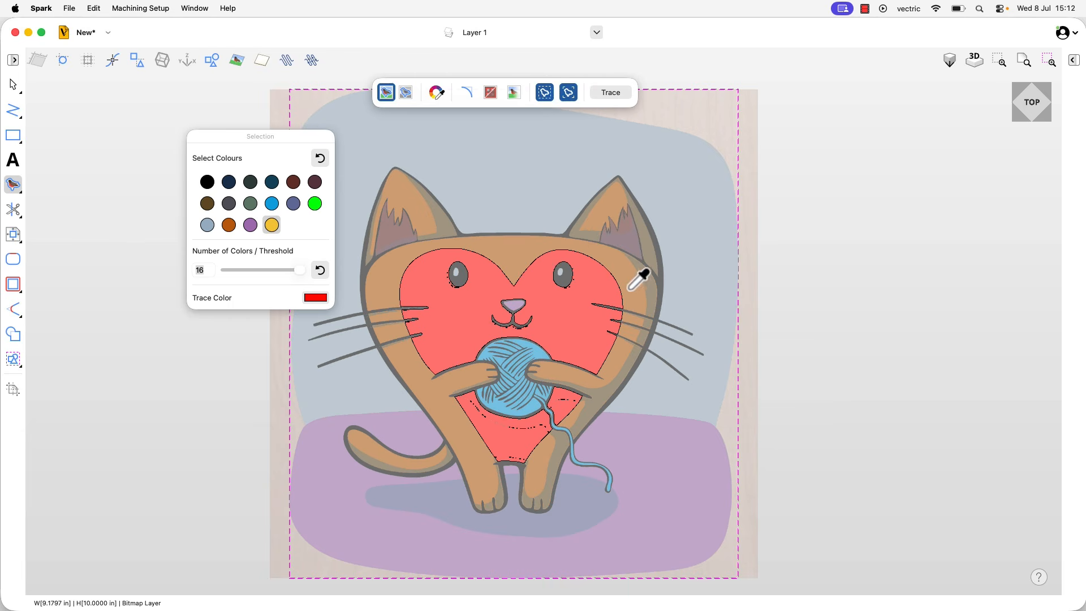
Step: Change the trace colour to white and then to green
{"action": "left_click", "coordinate": [317, 299]}
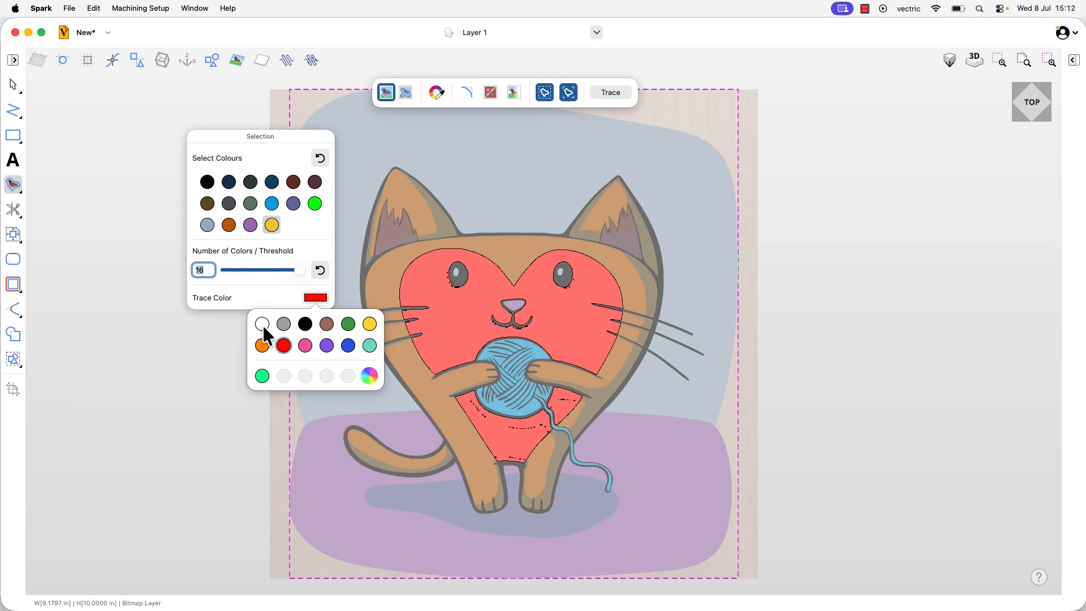
{"action": "left_click", "coordinate": [262, 324]}
{"action": "left_click", "coordinate": [311, 297]}
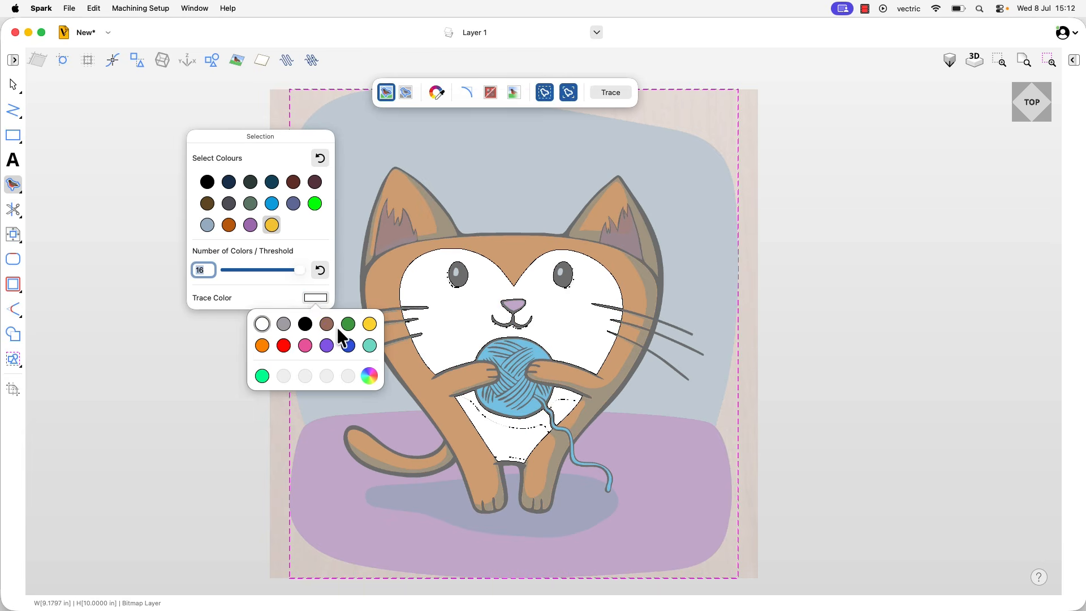
{"action": "left_click", "coordinate": [348, 323]}
Step: Mix a custom orange trace colour (E4A047), store it as a swatch, and set the trace colour back to red
{"action": "left_click", "coordinate": [314, 300]}
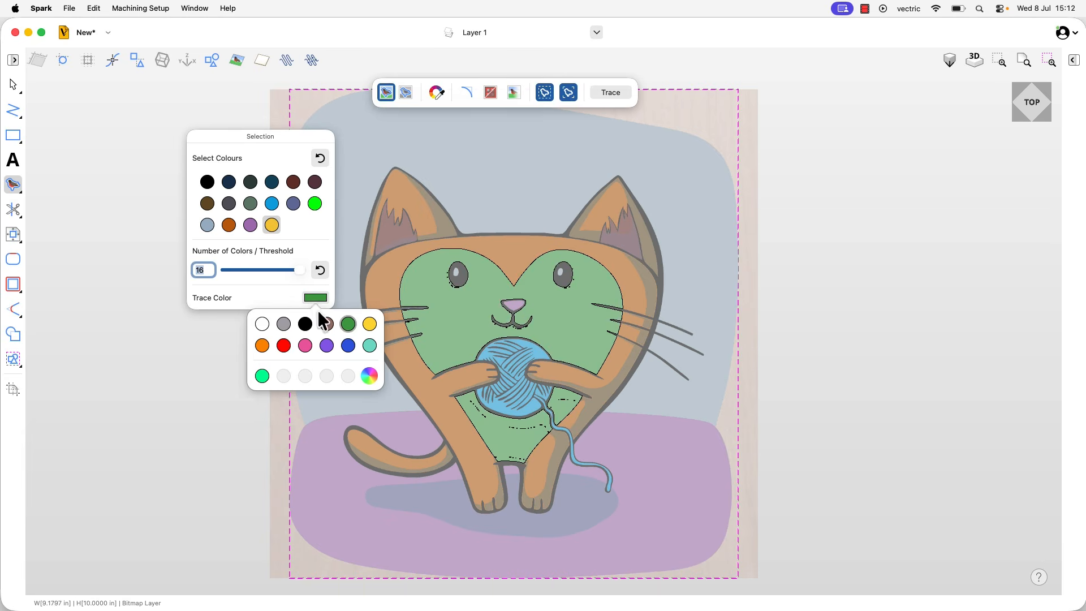
{"action": "left_click", "coordinate": [370, 375]}
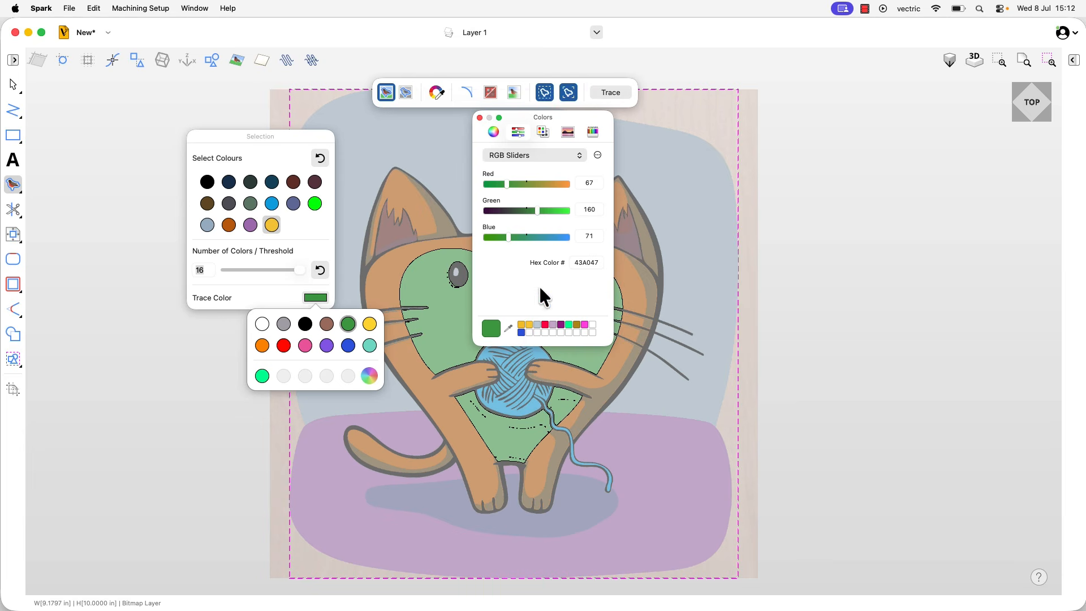
{"action": "left_click_drag", "start_coordinate": [556, 182], "coordinate": [561, 183]}
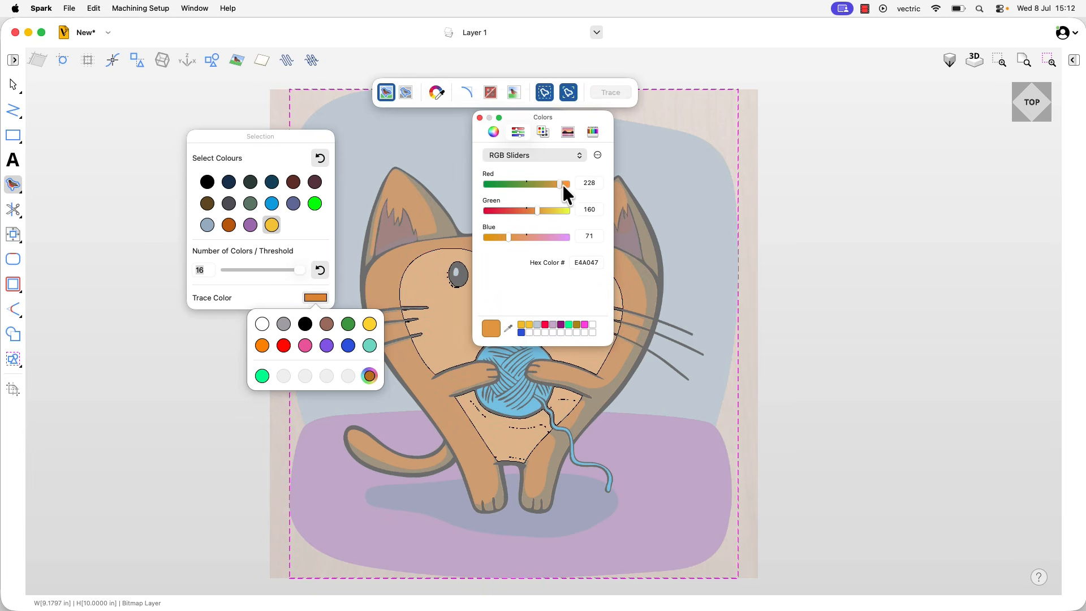
{"action": "left_click_drag", "start_coordinate": [490, 330], "coordinate": [529, 332]}
{"action": "left_click", "coordinate": [479, 118]}
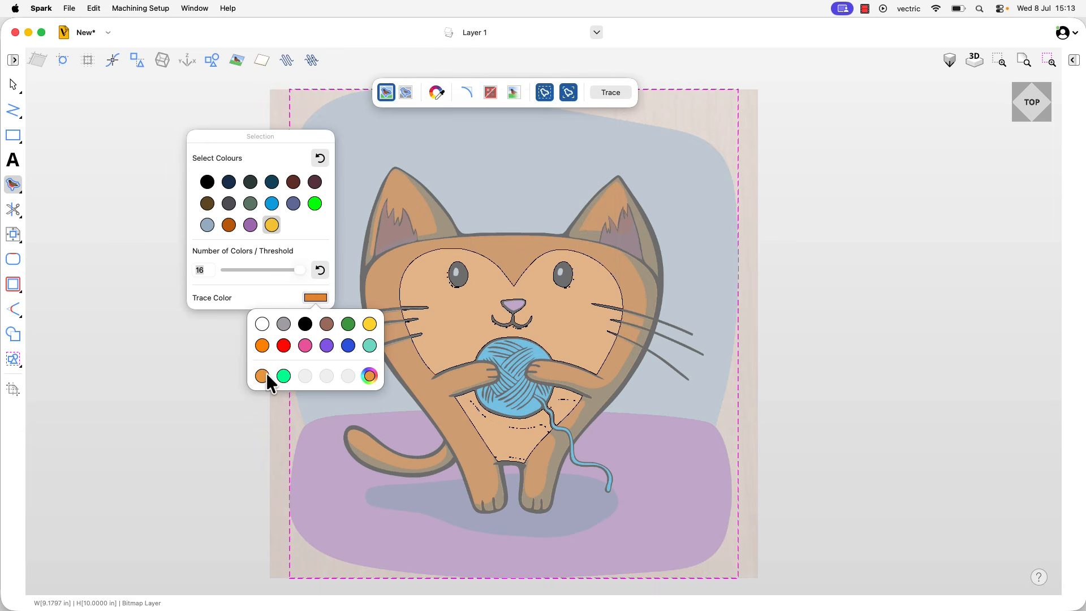
{"action": "left_click", "coordinate": [280, 347]}
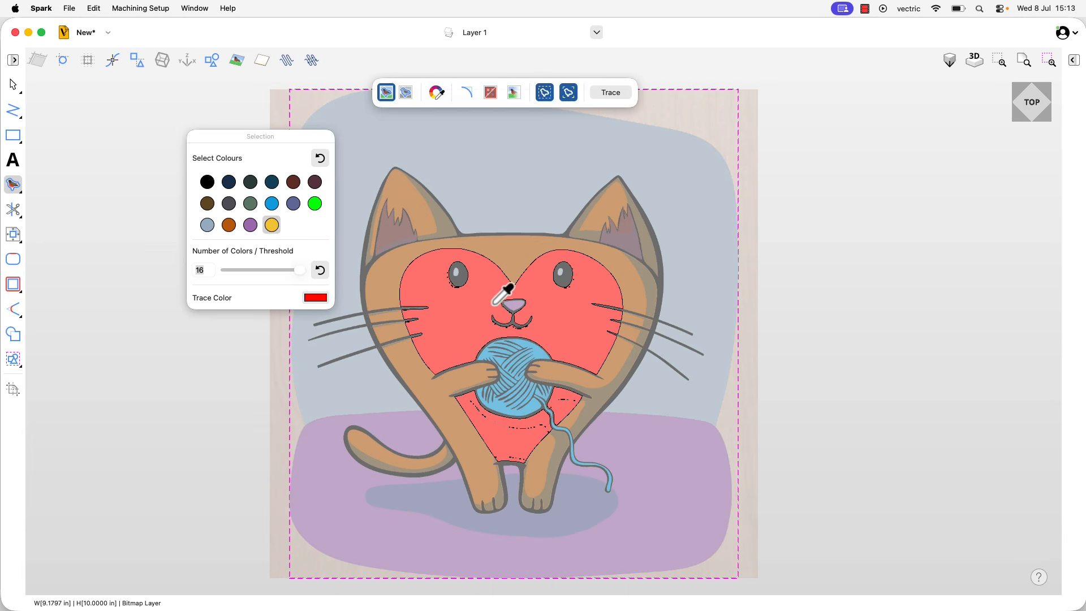
Step: Toggle the yellow, purple, orange, light grey-blue and bright blue image colours to preview their trace regions, leaving none selected
{"action": "left_click", "coordinate": [271, 225]}
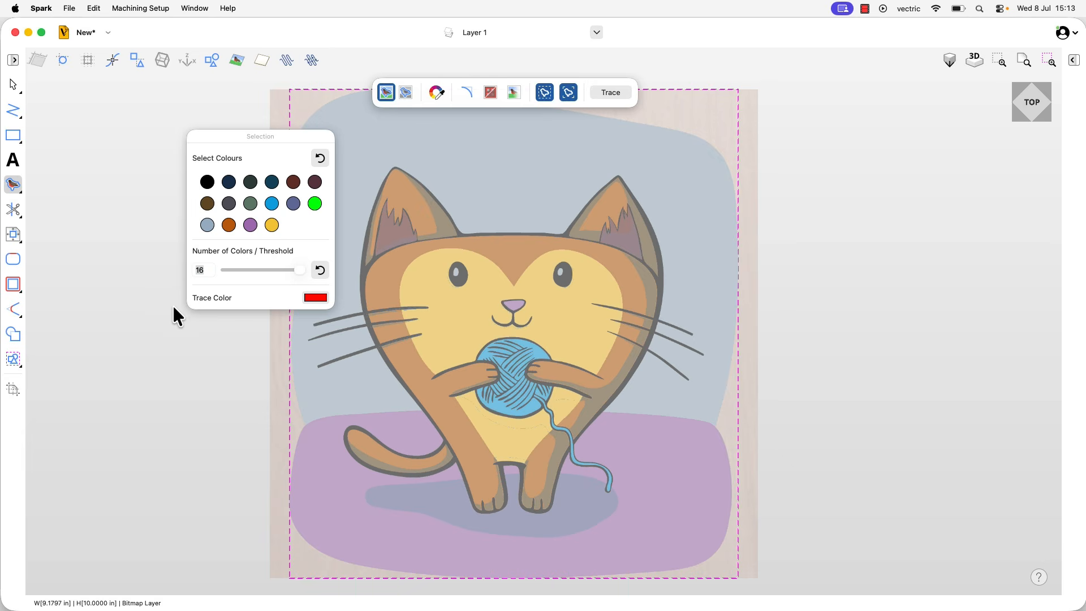
{"action": "left_click", "coordinate": [273, 222]}
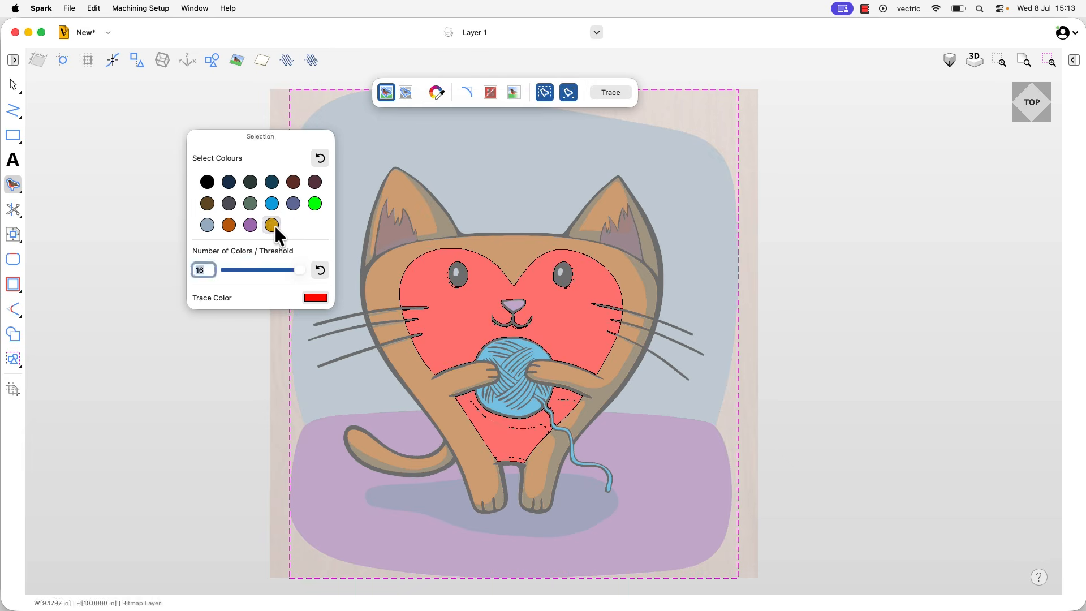
{"action": "left_click", "coordinate": [274, 223]}
{"action": "left_click", "coordinate": [250, 225]}
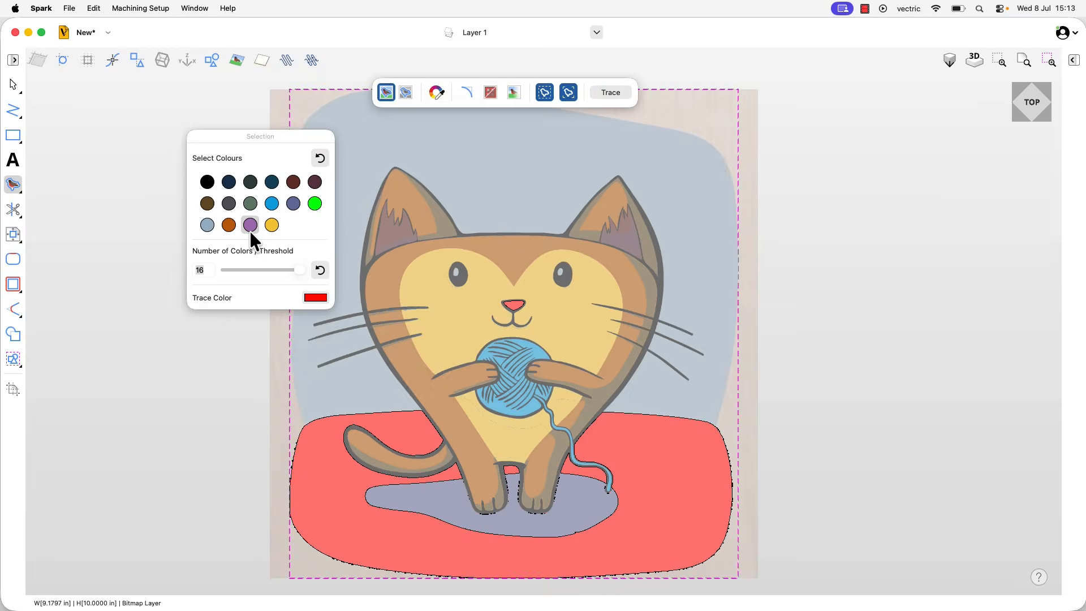
{"action": "left_click", "coordinate": [250, 226]}
{"action": "left_click", "coordinate": [229, 225]}
{"action": "left_click", "coordinate": [229, 225]}
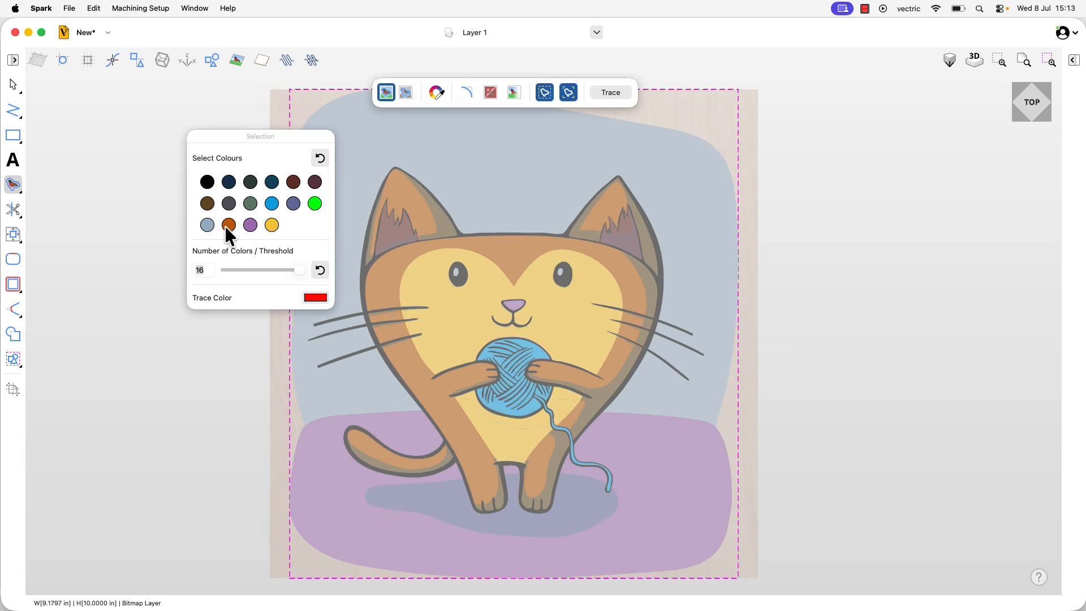
{"action": "left_click", "coordinate": [208, 224]}
{"action": "left_click", "coordinate": [208, 224]}
{"action": "left_click", "coordinate": [274, 205]}
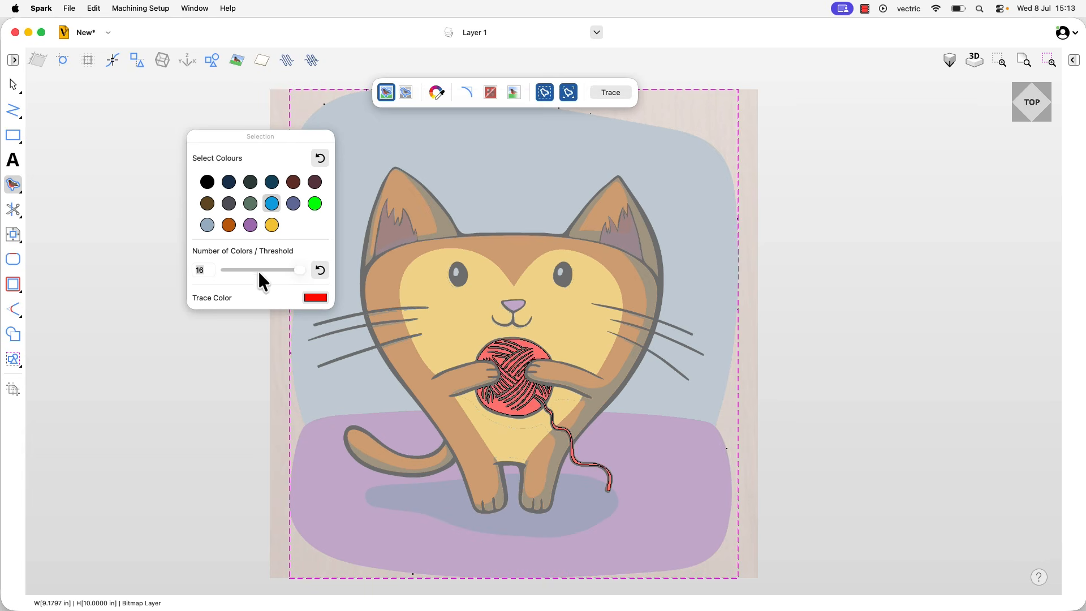
{"action": "left_click", "coordinate": [398, 232]}
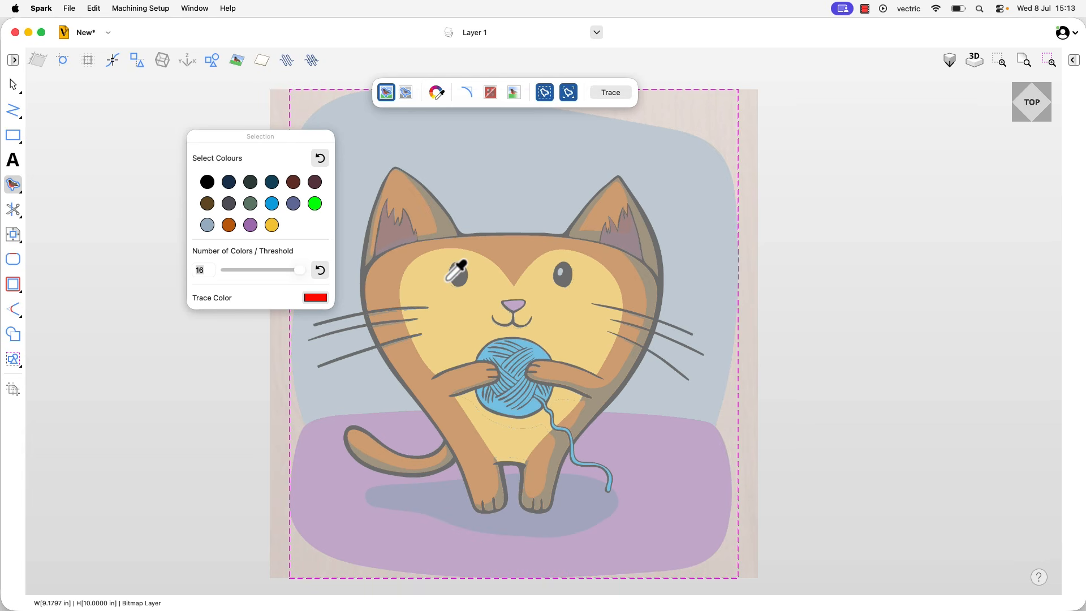
Step: Pick the cat's orange fur as a trace region and try out the Noise Filter at 9px and the bitmap fade
{"action": "left_click", "coordinate": [518, 253]}
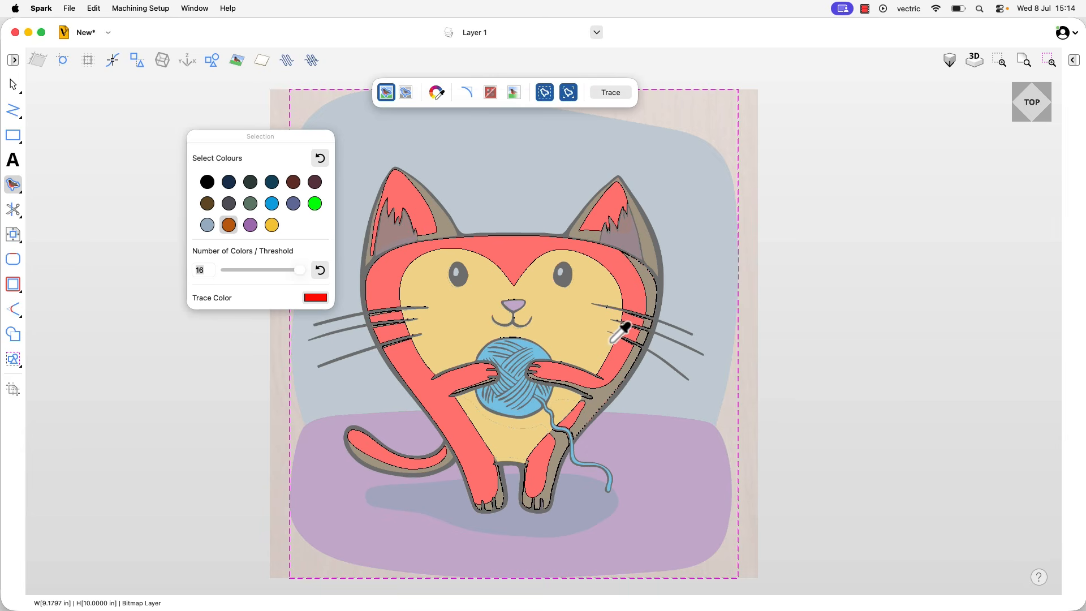
{"action": "left_click", "coordinate": [491, 94]}
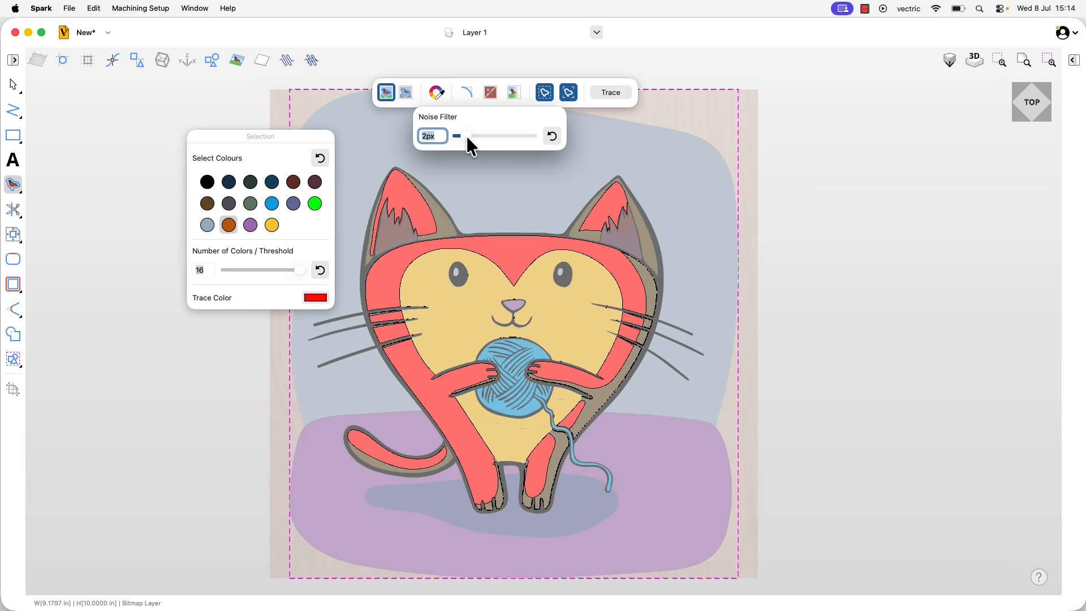
{"action": "left_click_drag", "start_coordinate": [468, 136], "coordinate": [528, 137]}
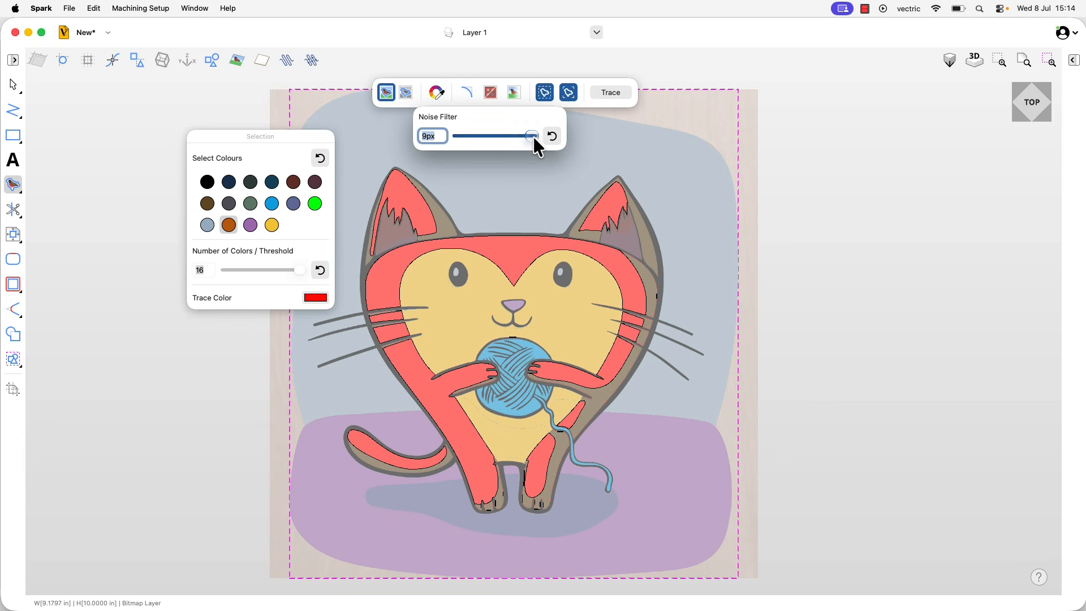
{"action": "left_click", "coordinate": [550, 136]}
{"action": "left_click", "coordinate": [474, 170]}
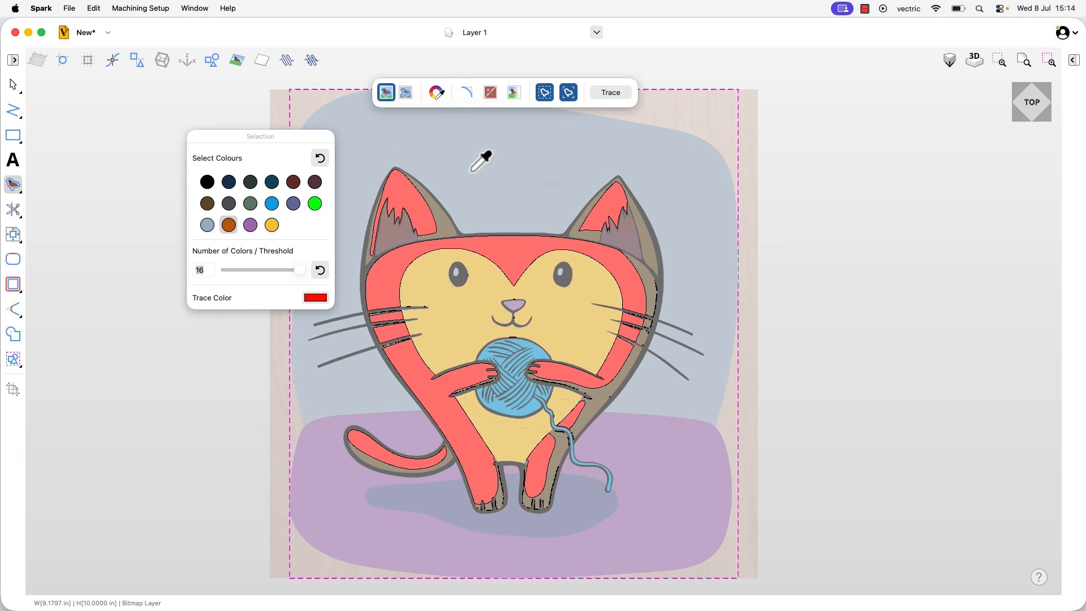
{"action": "left_click", "coordinate": [514, 94]}
{"action": "left_click_drag", "start_coordinate": [485, 139], "coordinate": [555, 138]}
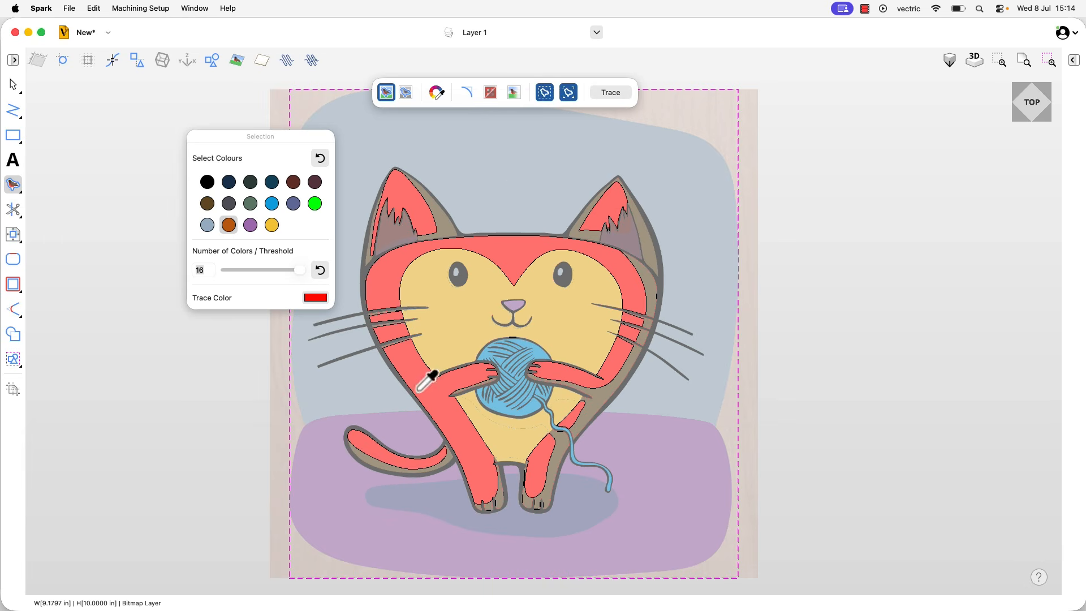
Step: Hide the Bitmap Layer to inspect and select the traced fur vectors, and show the layer again with the cat image selected
{"action": "left_click", "coordinate": [596, 31]}
{"action": "left_click", "coordinate": [485, 62]}
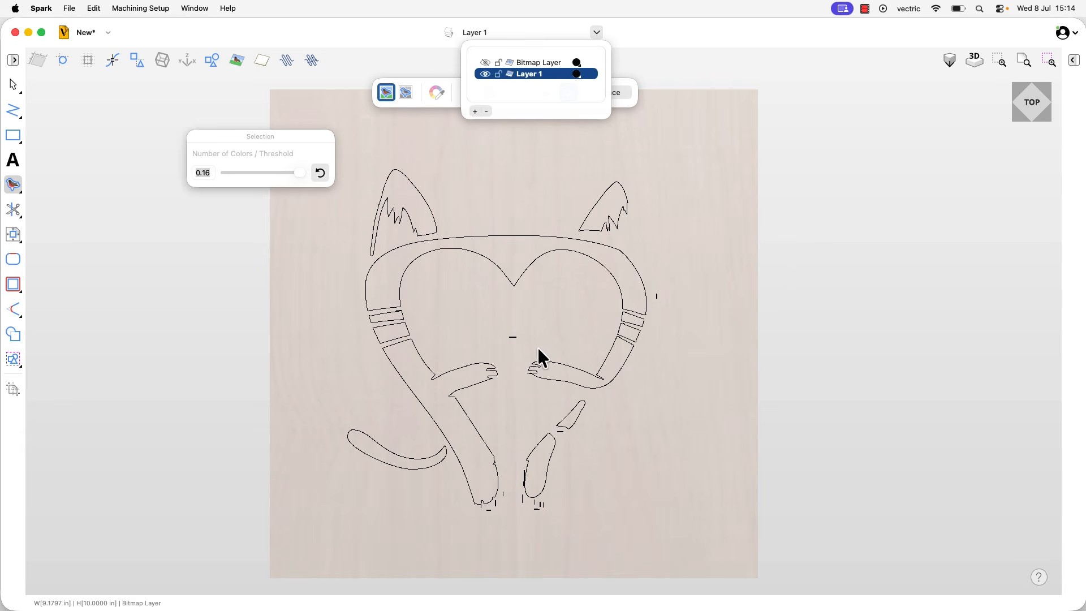
{"action": "left_click", "coordinate": [527, 273]}
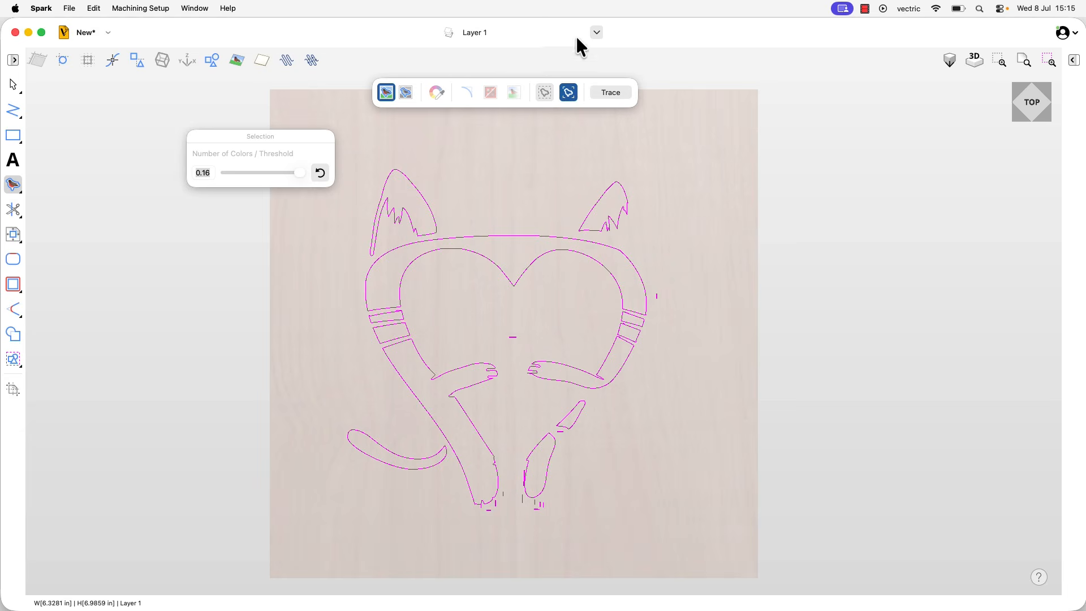
{"action": "left_click", "coordinate": [596, 32]}
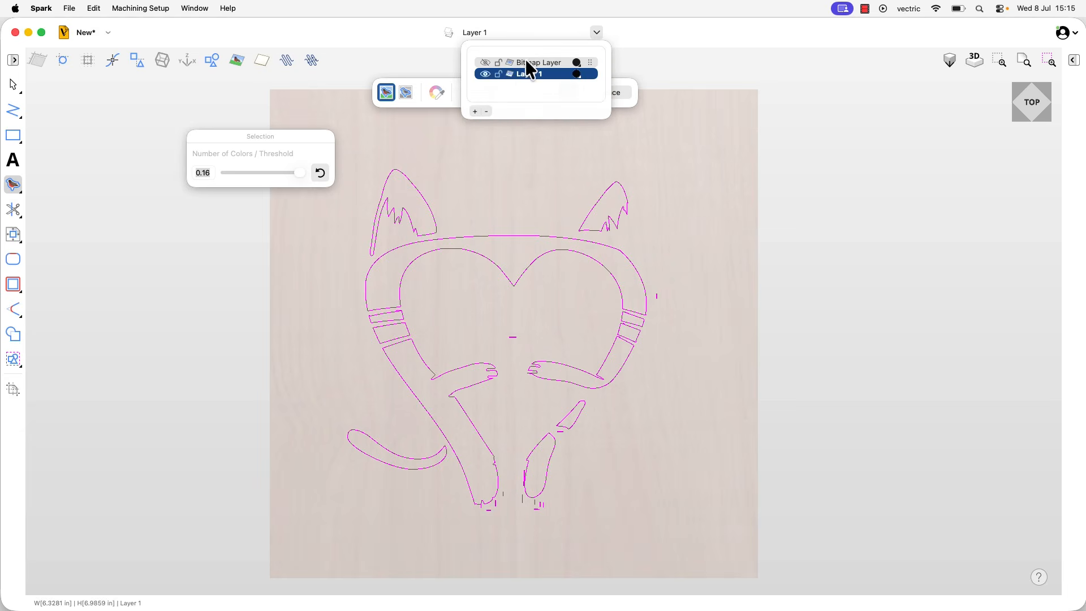
{"action": "left_click", "coordinate": [486, 63]}
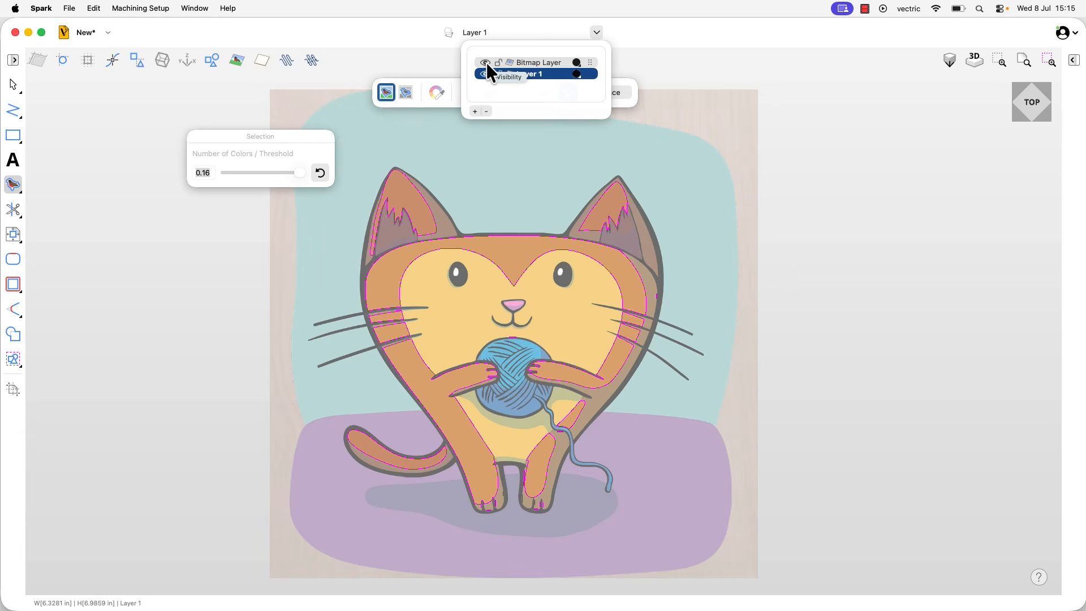
{"action": "left_click", "coordinate": [520, 246]}
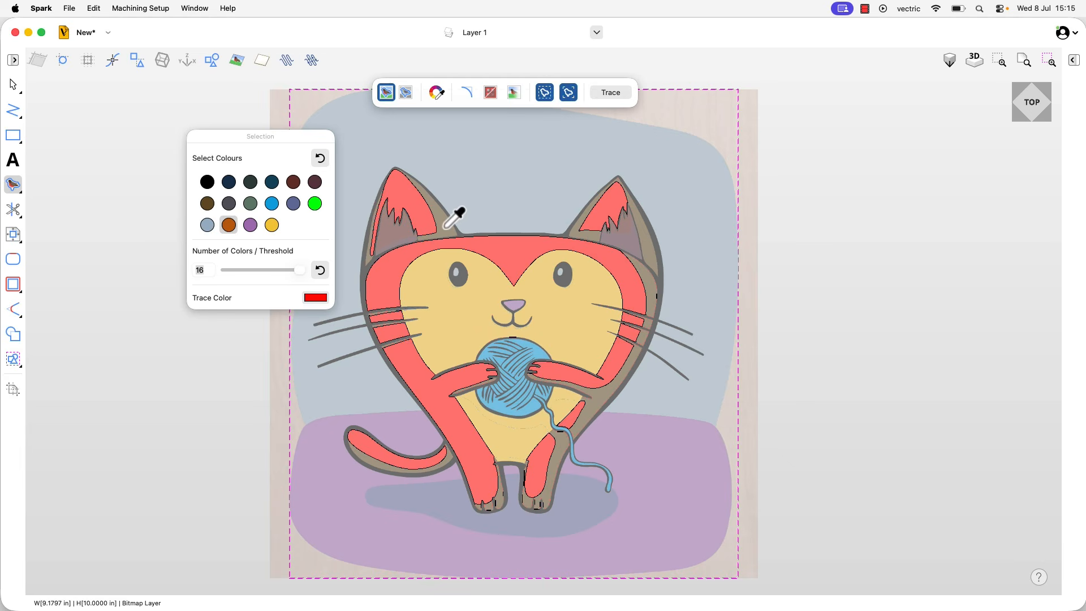
Step: Turn off grouping of the traced vectors, add the brown fur shading as a trace region, and fade the bitmap further
{"action": "left_click", "coordinate": [544, 92]}
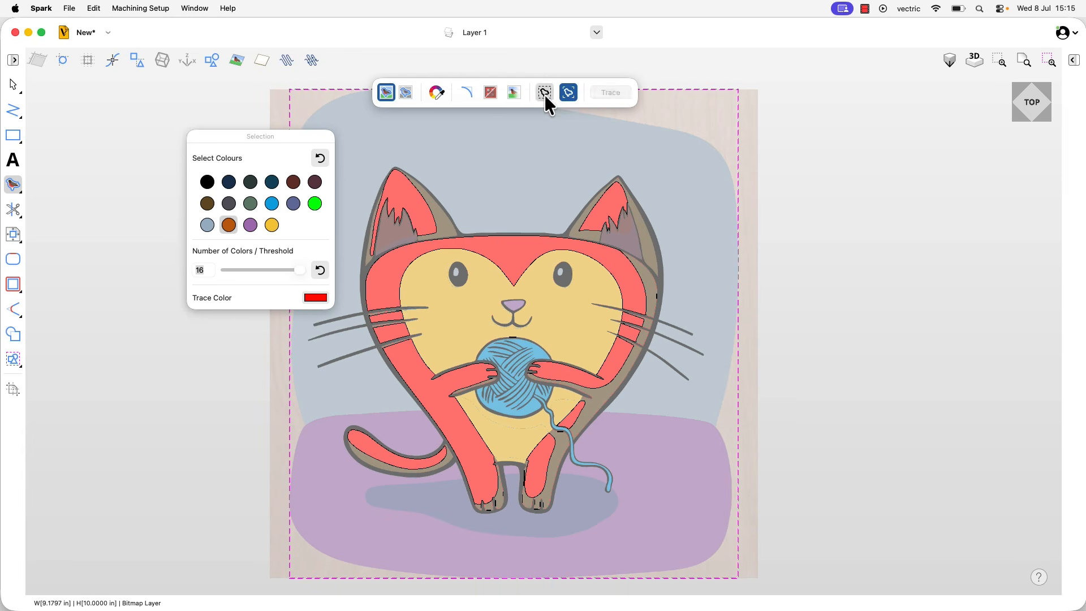
{"action": "left_click", "coordinate": [449, 223]}
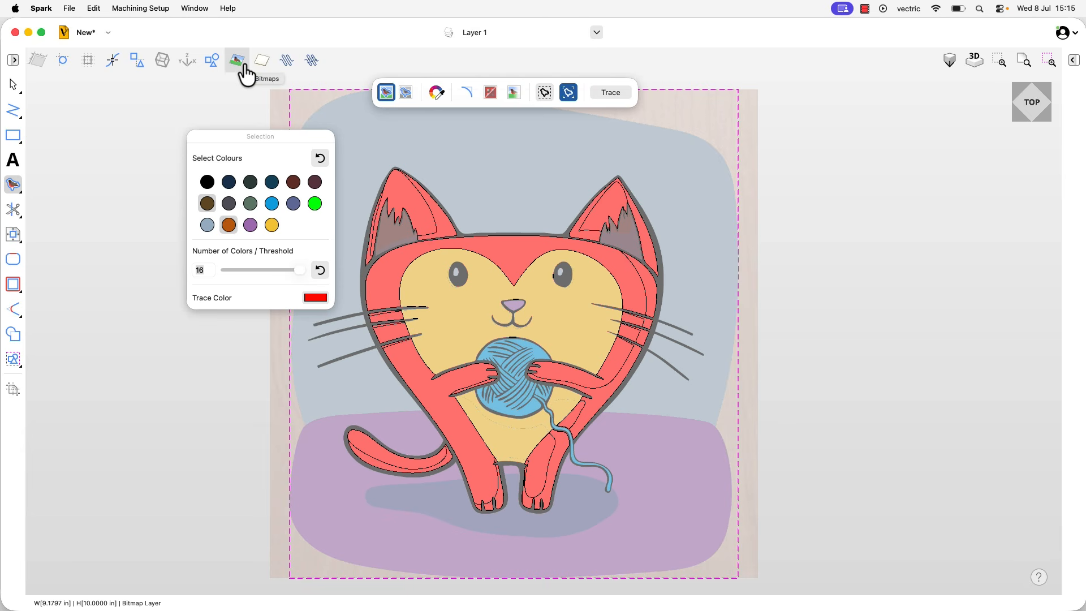
{"action": "left_click", "coordinate": [514, 93]}
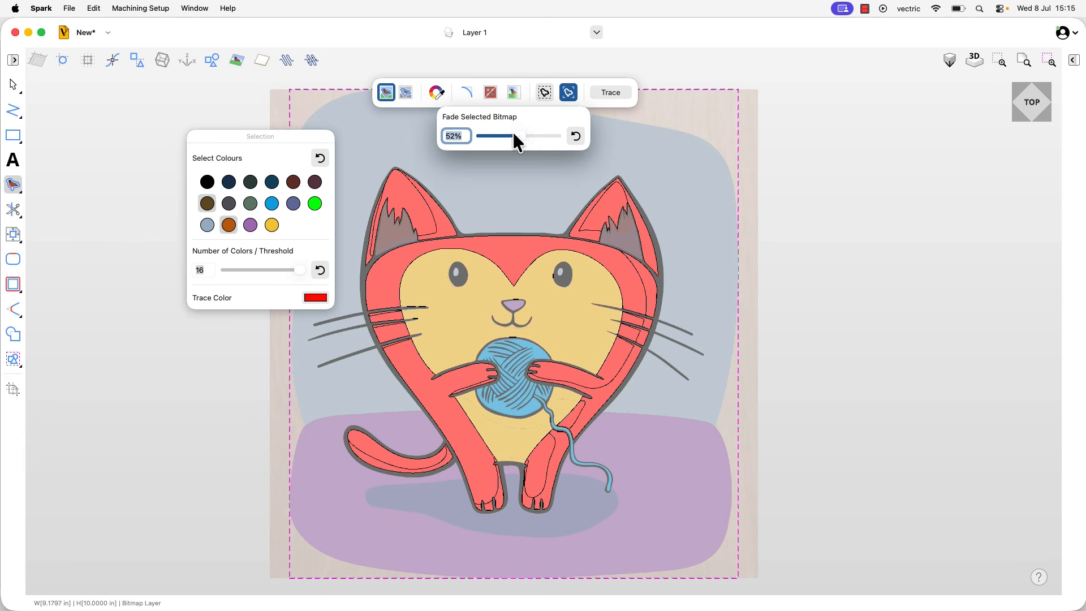
{"action": "mouse_move", "coordinate": [517, 135]}
{"action": "left_mouse_down"}
{"action": "mouse_move", "coordinate": [492, 137]}
{"action": "mouse_move", "coordinate": [551, 137]}
{"action": "mouse_move", "coordinate": [493, 137]}
{"action": "mouse_move", "coordinate": [549, 135]}
{"action": "mouse_move", "coordinate": [531, 137]}
{"action": "left_mouse_up"}
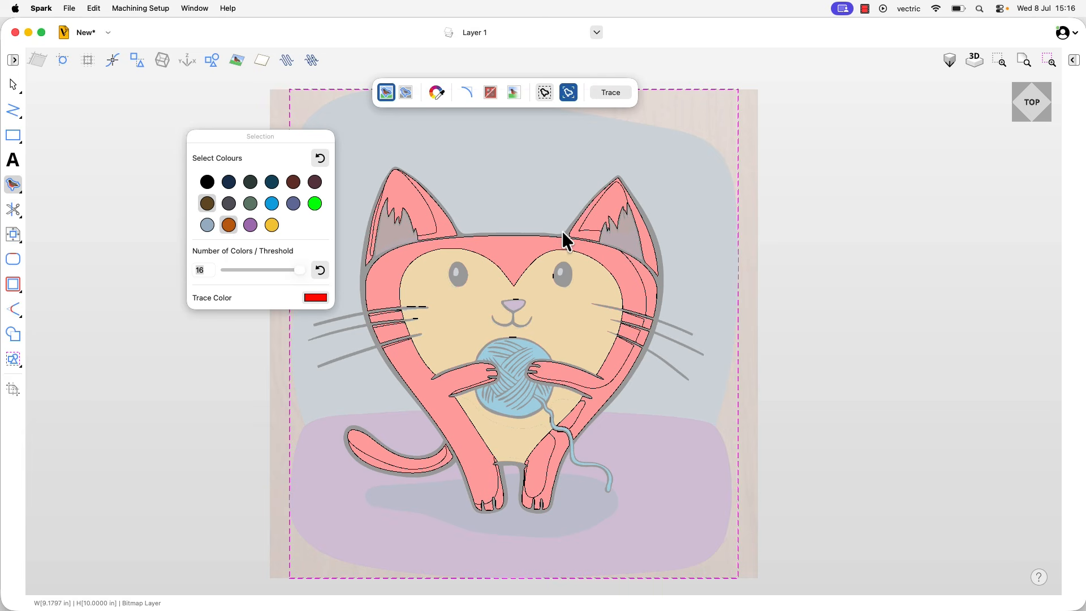
Step: Toggle the dark outline colour on and off as a trace region and close the image trace
{"action": "left_click", "coordinate": [594, 239]}
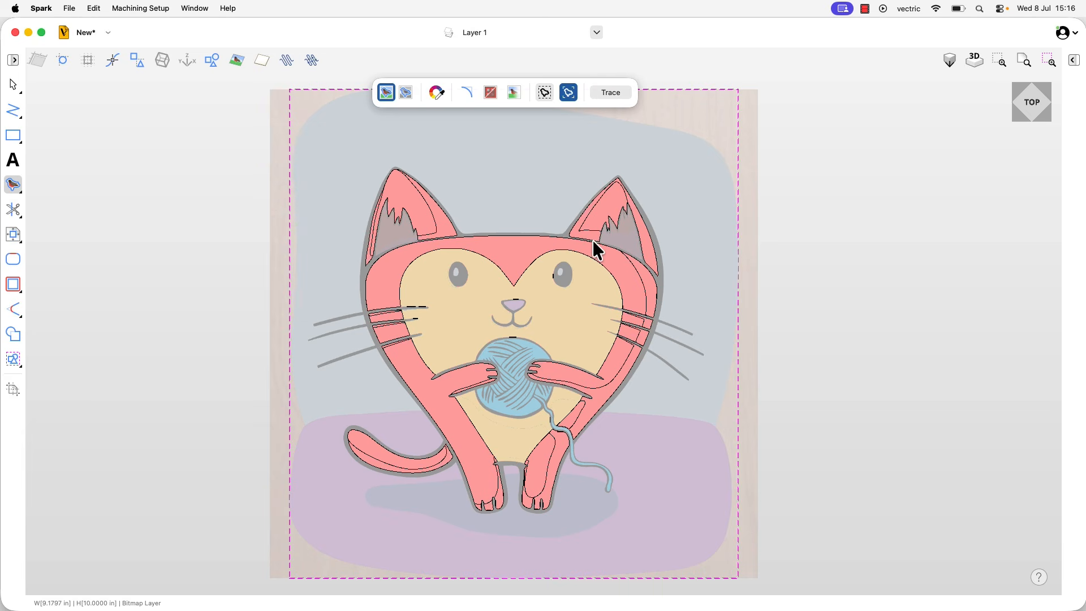
{"action": "left_click", "coordinate": [590, 241]}
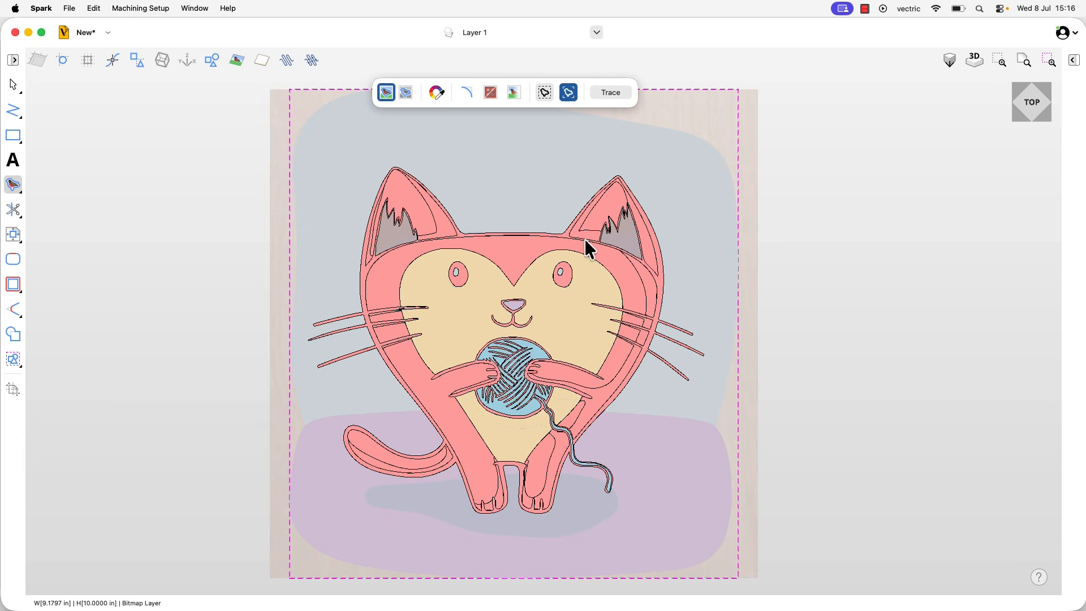
{"action": "left_click", "coordinate": [563, 238]}
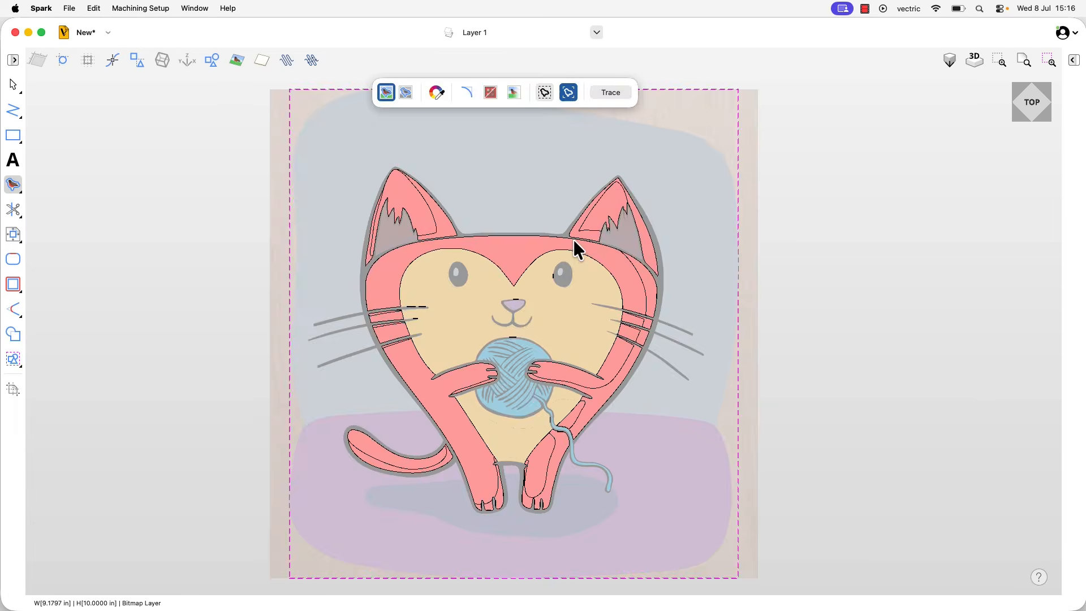
{"action": "key", "text": "Escape"}
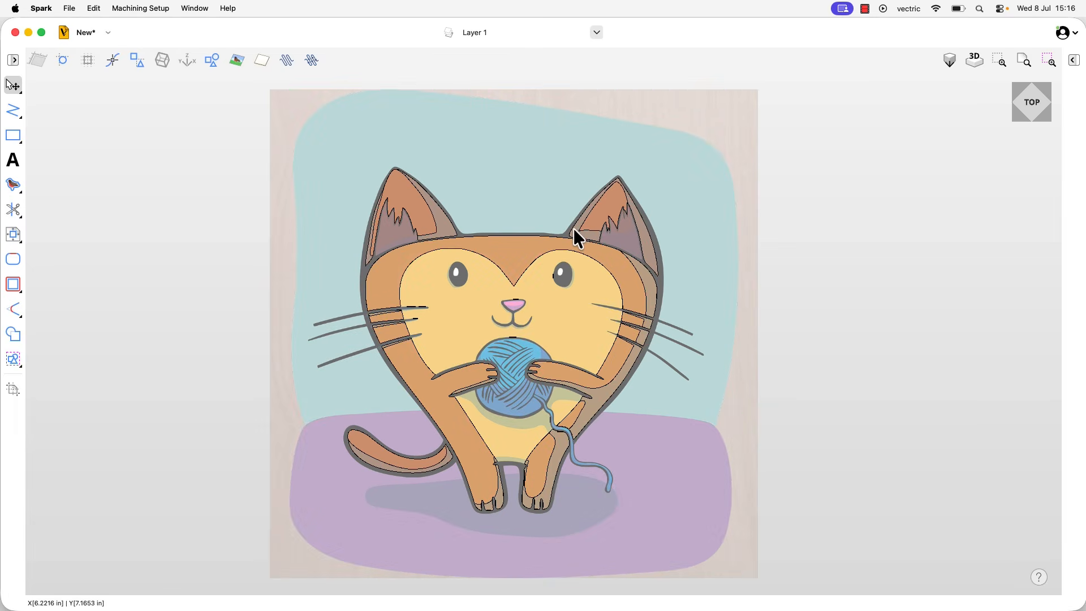
Step: Hide the bitmap and compare selecting the individual brown ear and head vectors with selecting the grouped orange vectors
{"action": "left_click", "coordinate": [574, 229]}
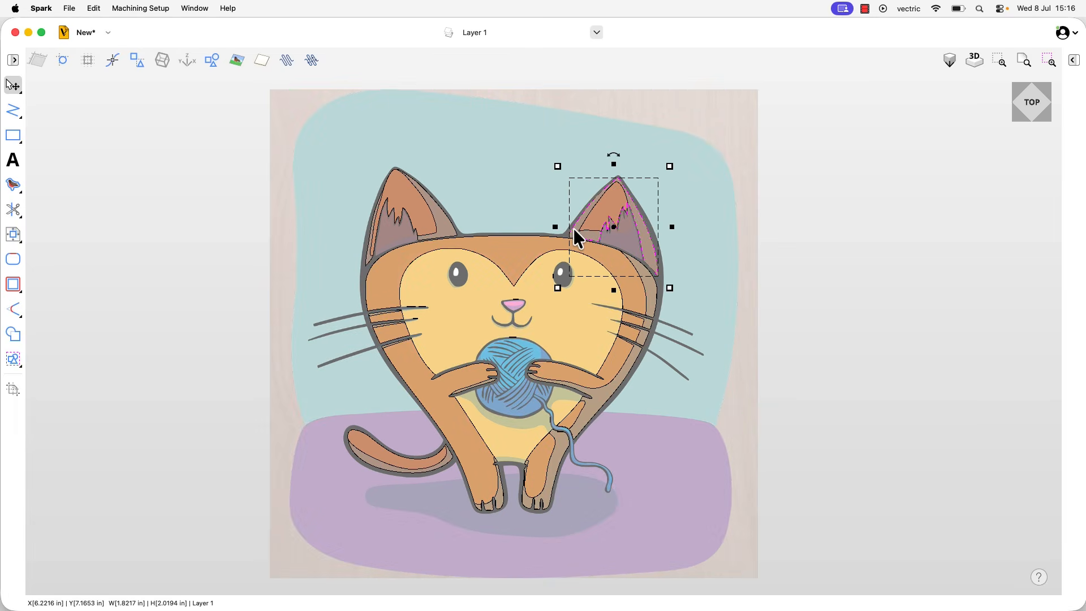
{"action": "left_click", "coordinate": [237, 63]}
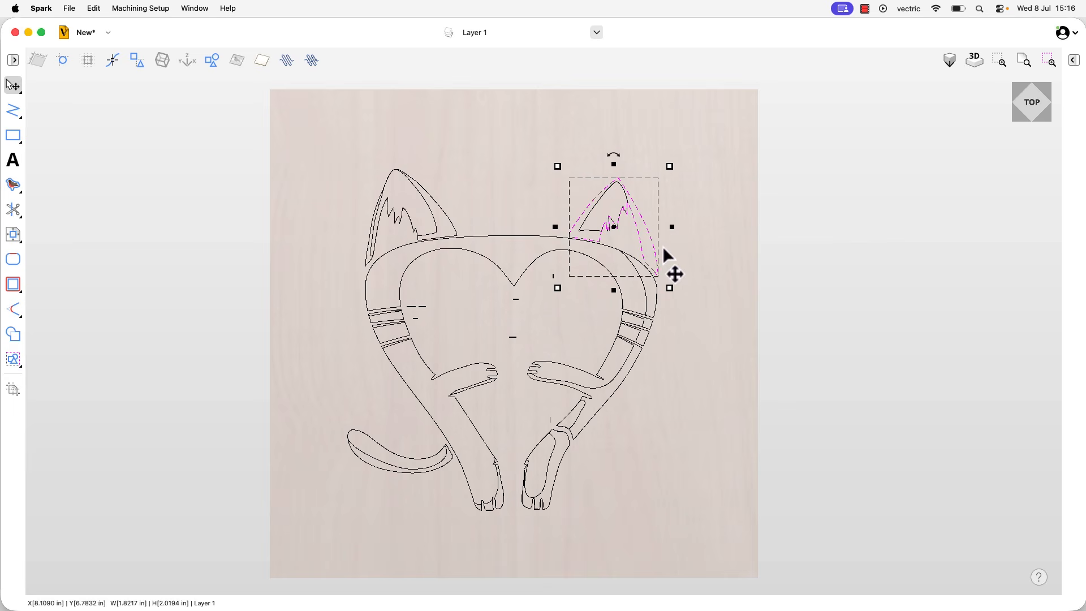
{"action": "left_click", "coordinate": [451, 225]}
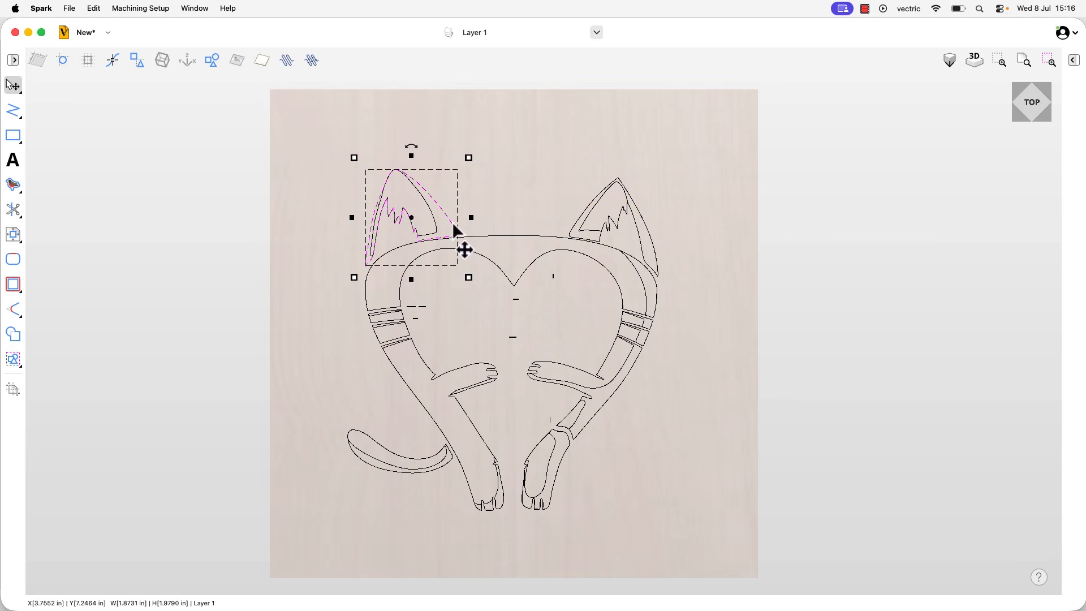
{"action": "left_click", "coordinate": [528, 235]}
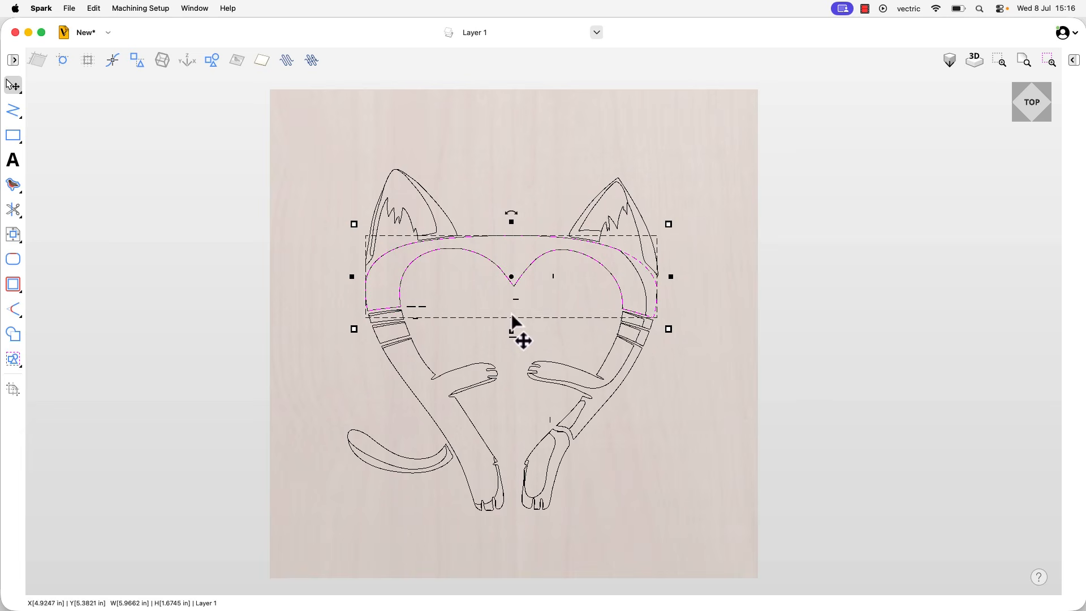
{"action": "left_click", "coordinate": [580, 384], "text": "shift"}
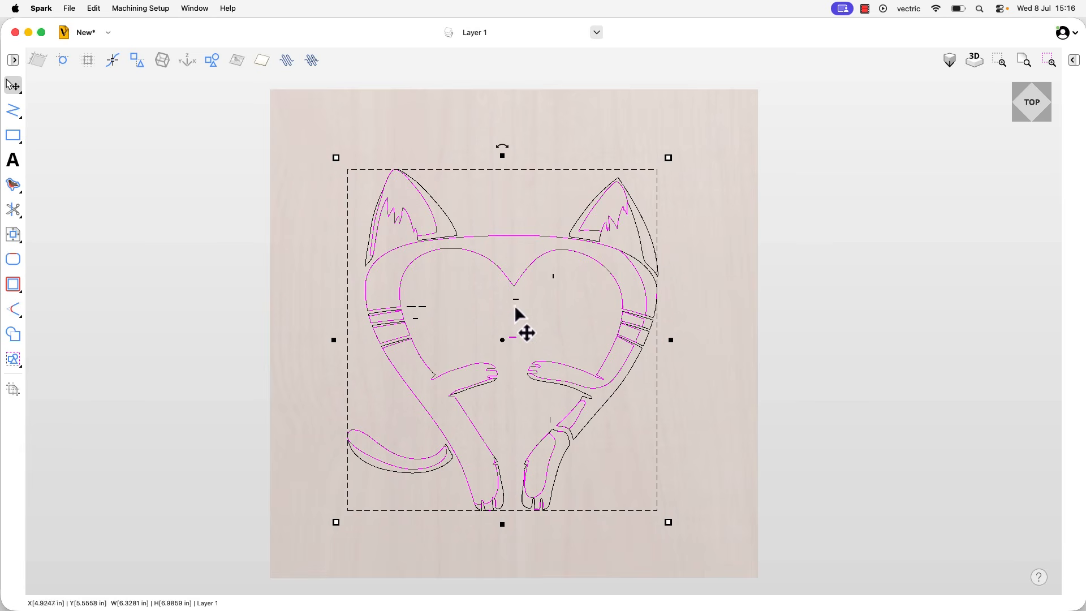
{"action": "left_click", "coordinate": [583, 213]}
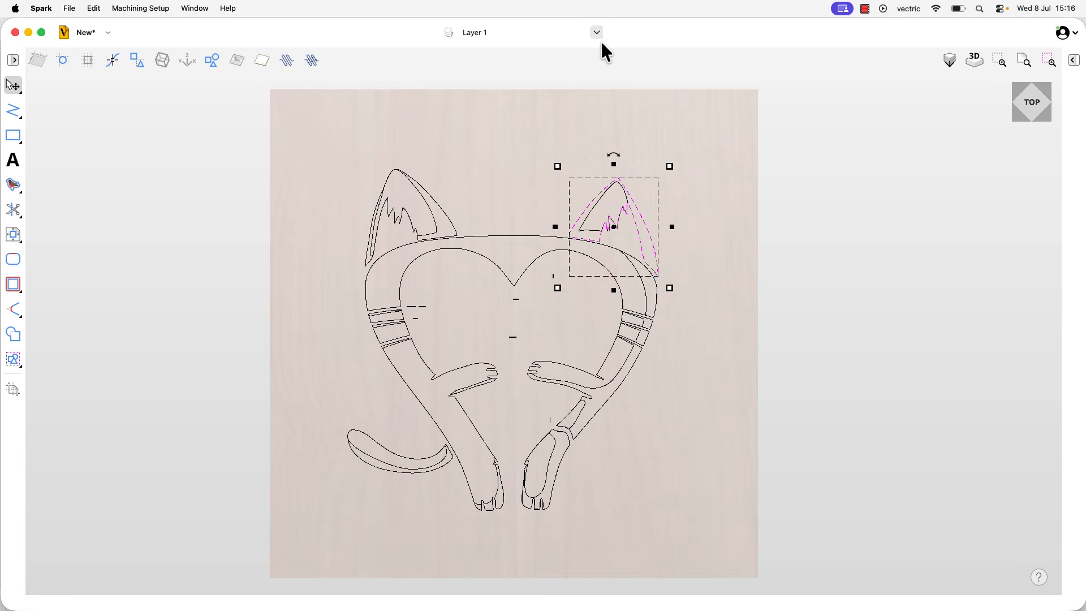
Step: Show the Bitmap Layer, select the cat image, and reopen its image trace with the colour selection displayed
{"action": "left_click", "coordinate": [596, 34]}
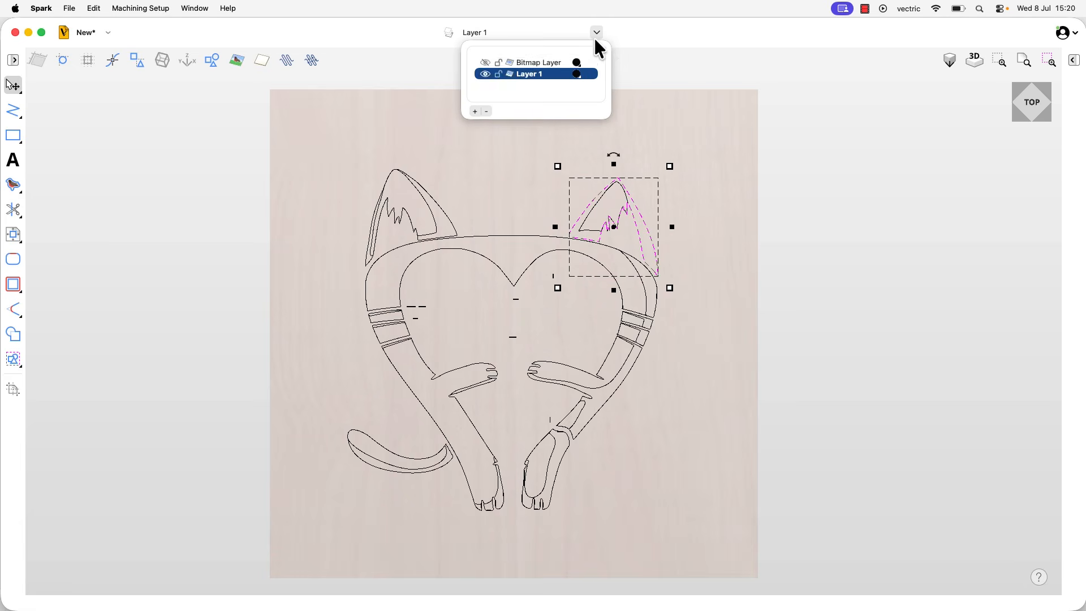
{"action": "left_click", "coordinate": [485, 63]}
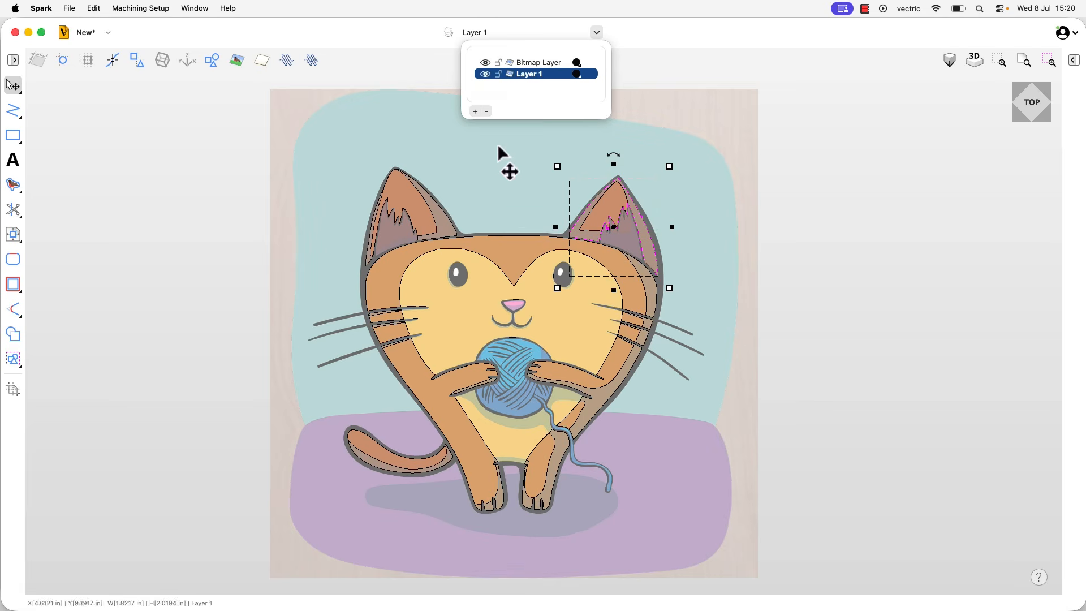
{"action": "left_click", "coordinate": [497, 182]}
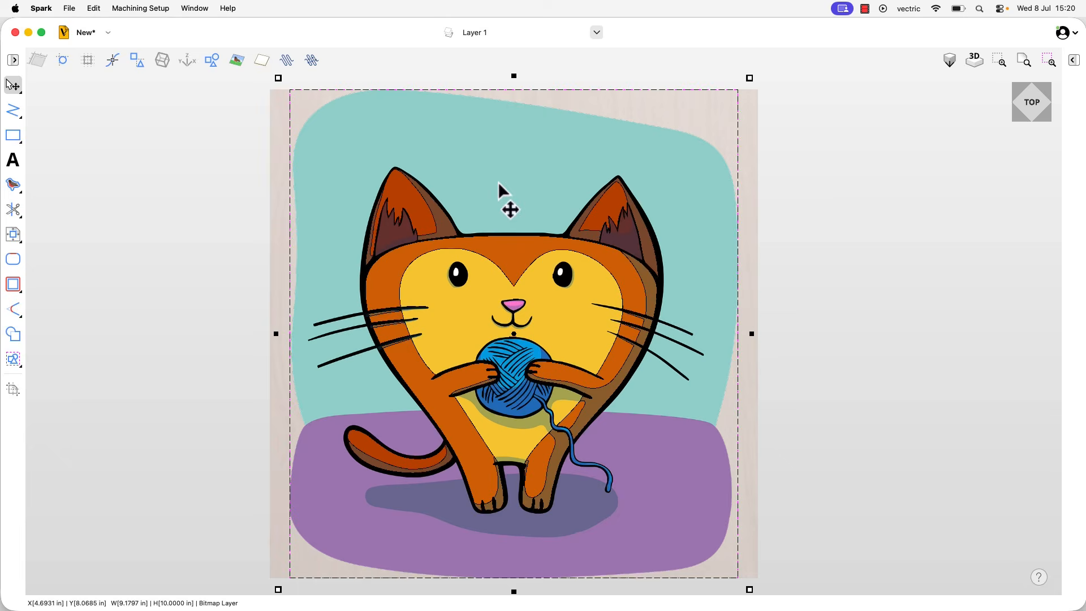
{"action": "left_click", "coordinate": [13, 186]}
{"action": "left_click", "coordinate": [482, 91]}
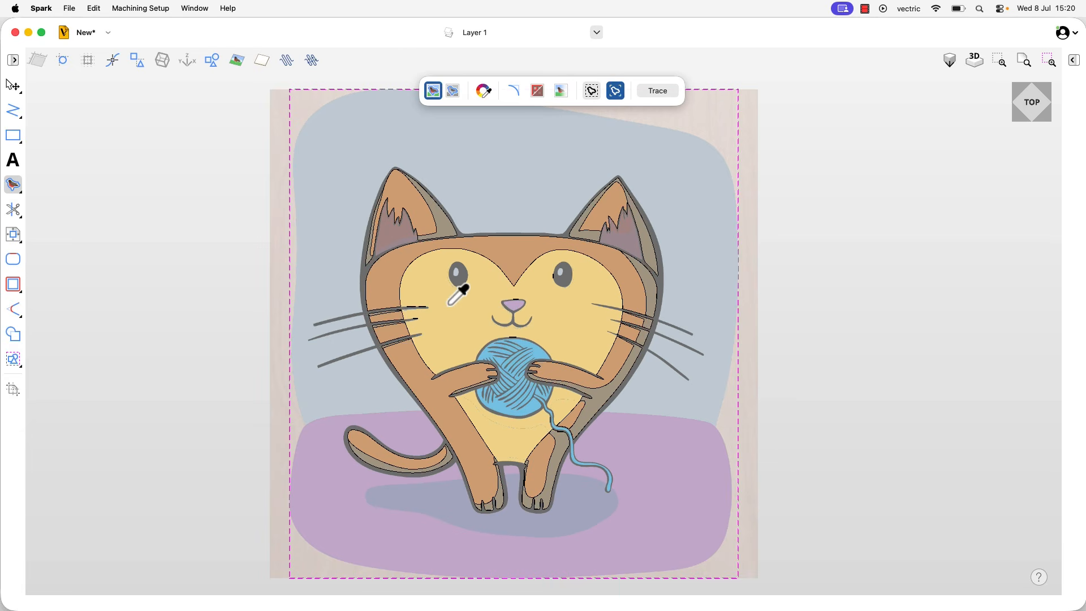
{"action": "left_click", "coordinate": [484, 92]}
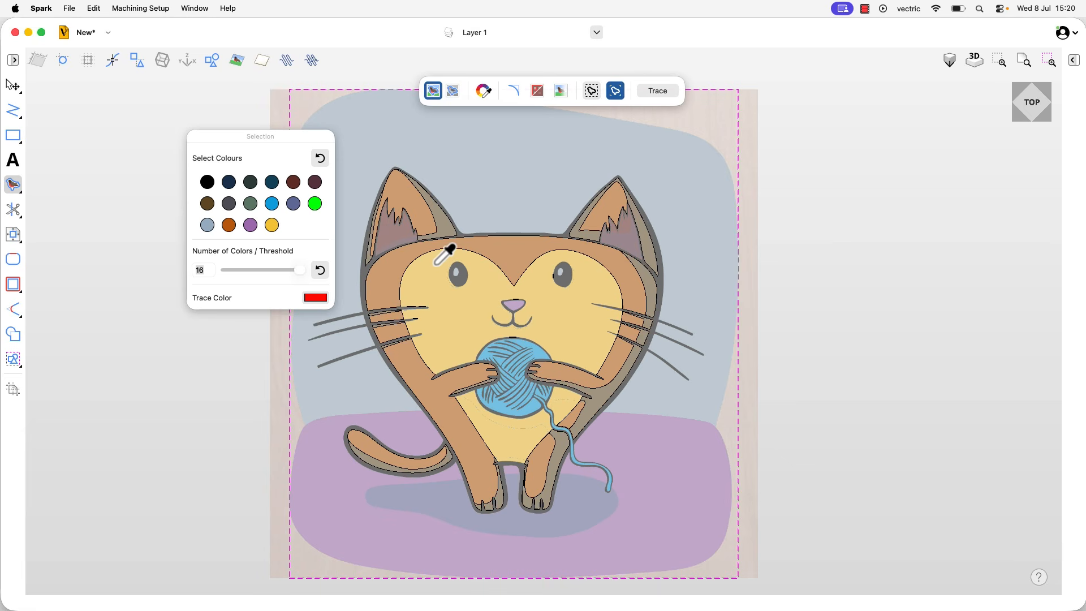
Step: Limit the trace area to the cat's left eye, select black as the trace region, and redraw the area around the right eye
{"action": "left_click_drag", "start_coordinate": [429, 256], "coordinate": [484, 298]}
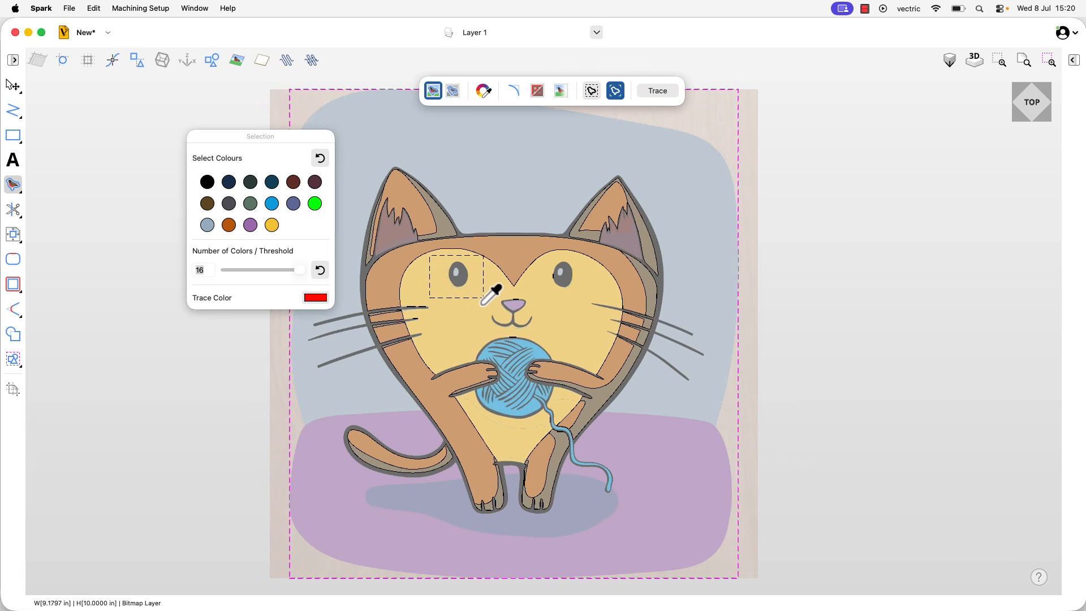
{"action": "left_click", "coordinate": [210, 183]}
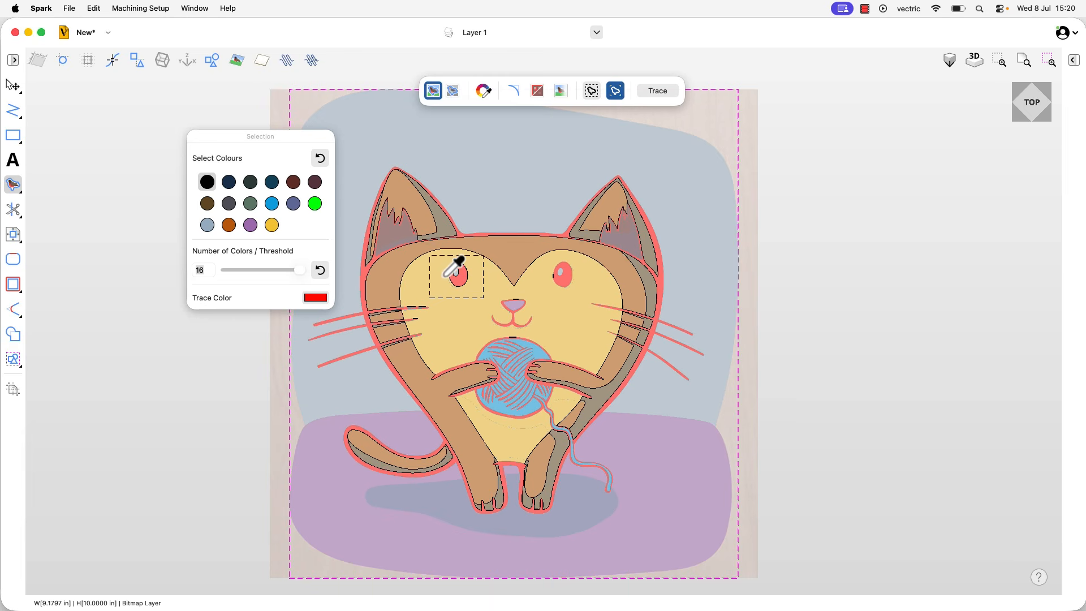
{"action": "left_click_drag", "start_coordinate": [544, 263], "coordinate": [586, 302]}
Step: Check the right eye's trace preview up close and redraw the trace area around the cat's mouth
{"action": "scroll", "coordinate": [565, 264], "scroll_direction": "up", "scroll_amount": 5}
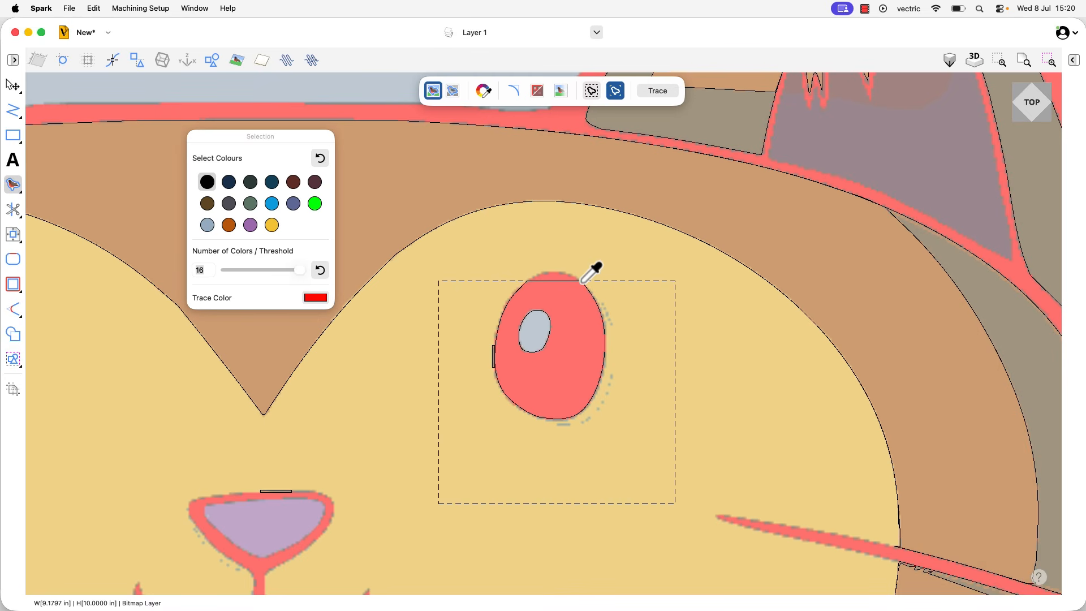
{"action": "scroll", "coordinate": [578, 273], "scroll_direction": "down", "scroll_amount": 5}
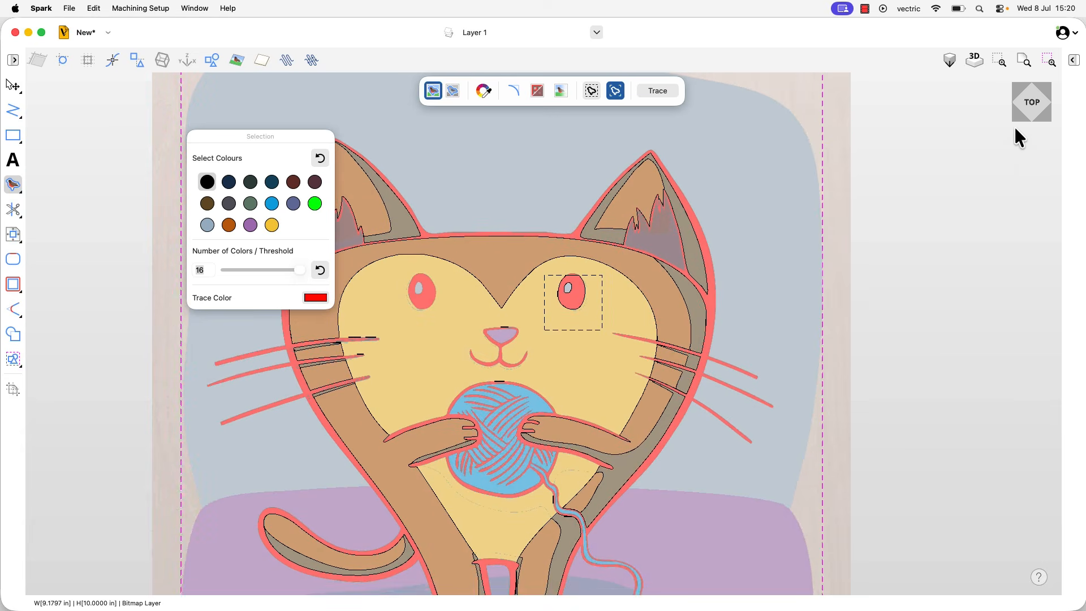
{"action": "left_click", "coordinate": [1027, 114]}
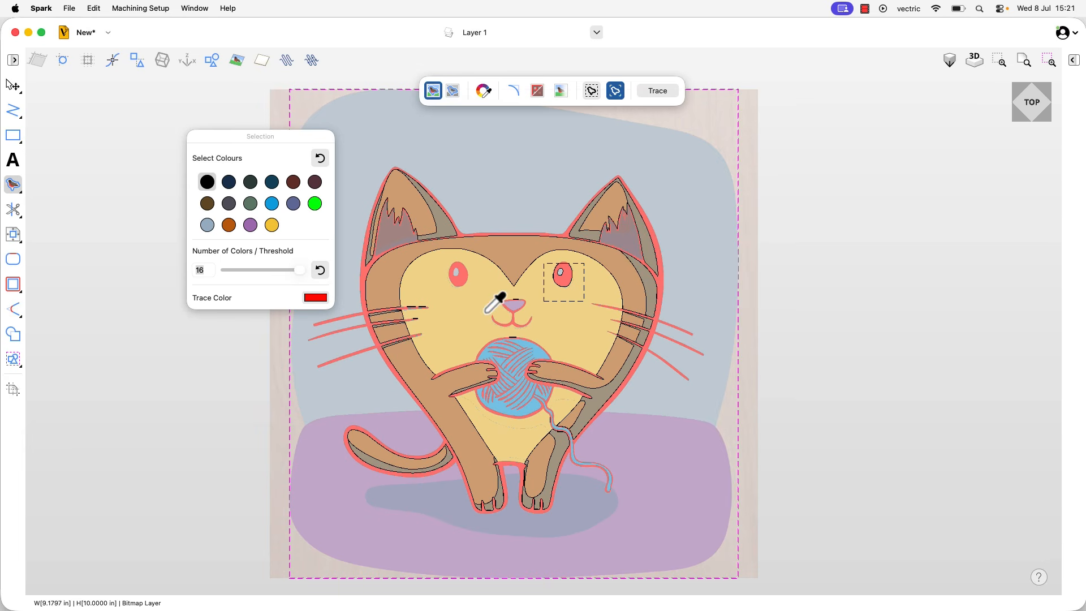
{"action": "left_click_drag", "start_coordinate": [477, 313], "coordinate": [547, 331]}
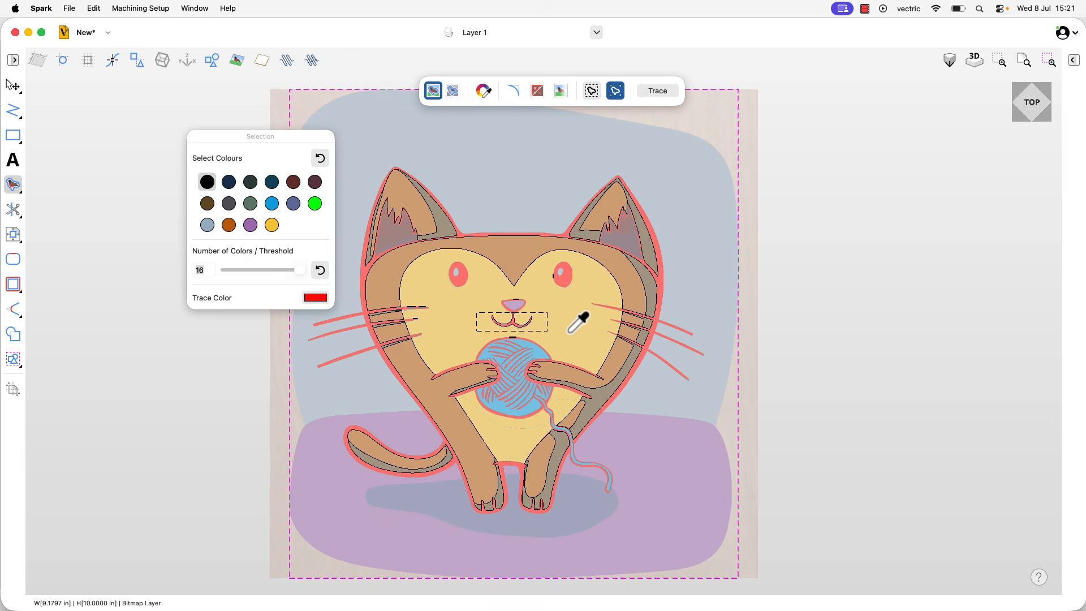
Step: Switch to the black and white trace, compare the default 0.50 and 0.12 thresholds, and set the threshold to 0.25
{"action": "left_click", "coordinate": [452, 91]}
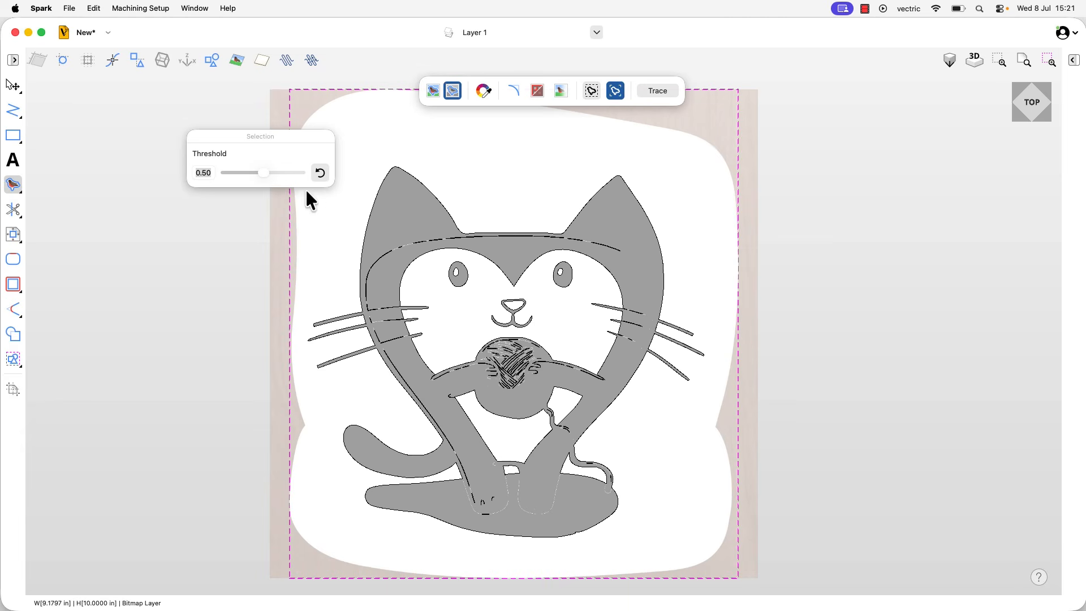
{"action": "mouse_move", "coordinate": [260, 173]}
{"action": "left_mouse_down"}
{"action": "mouse_move", "coordinate": [300, 175]}
{"action": "mouse_move", "coordinate": [247, 177]}
{"action": "left_mouse_up"}
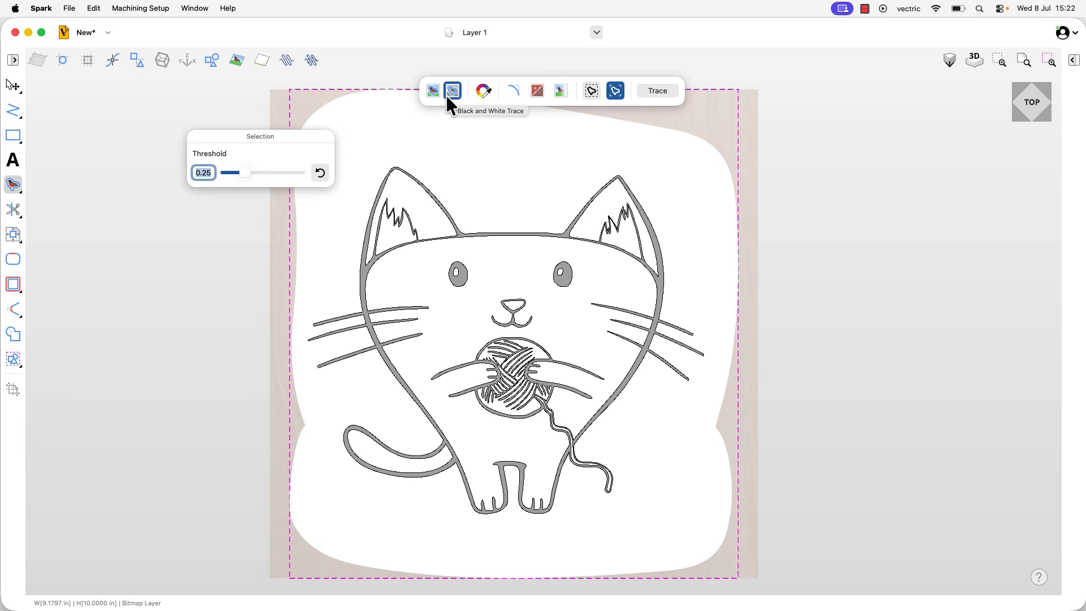
{"action": "left_click", "coordinate": [321, 172]}
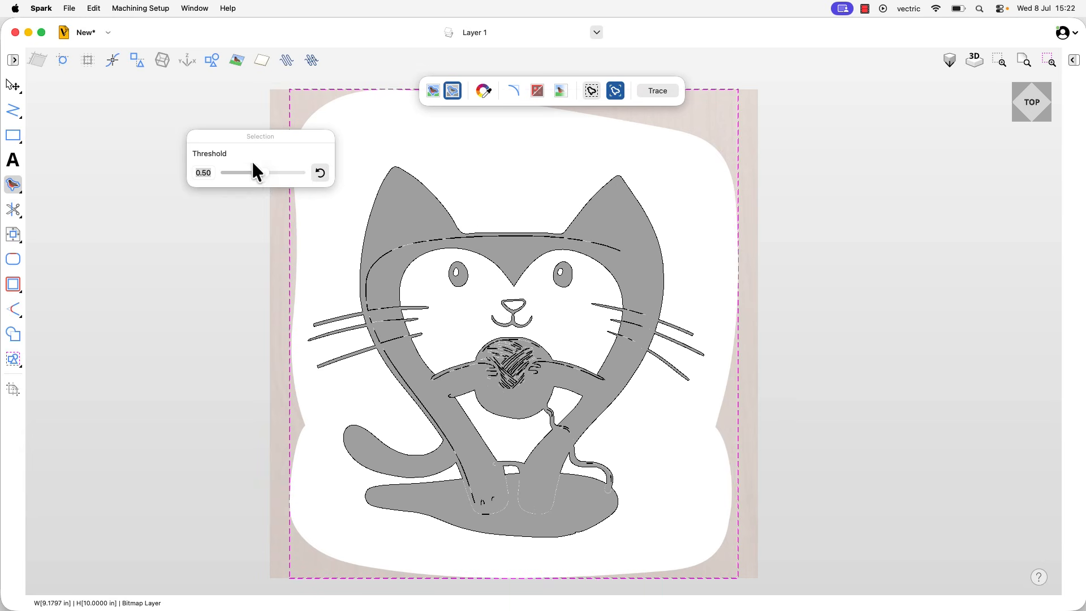
{"action": "left_click_drag", "start_coordinate": [263, 172], "coordinate": [235, 174]}
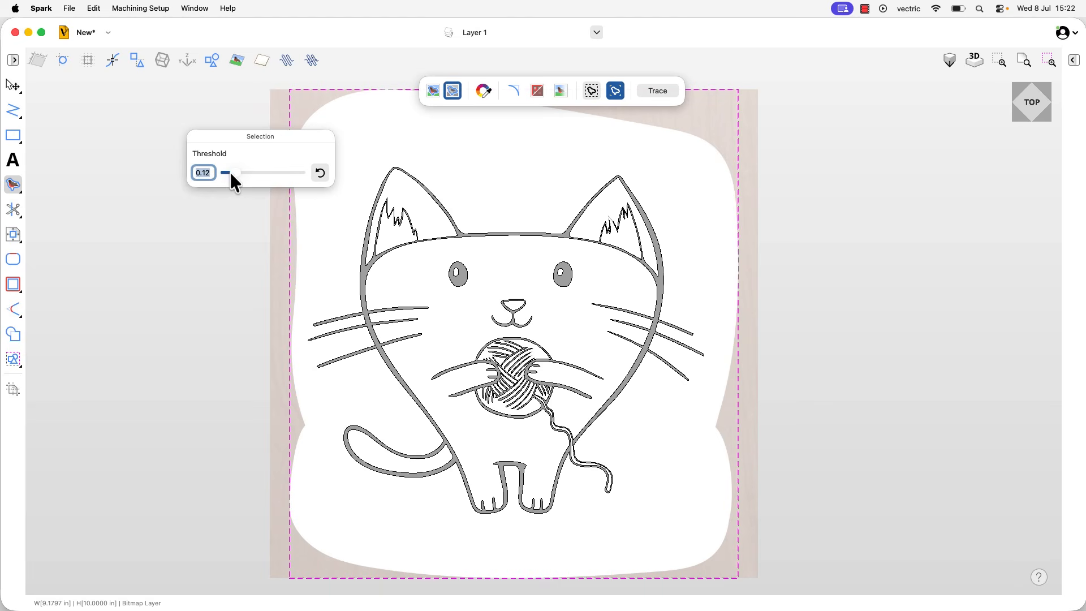
{"action": "left_click_drag", "start_coordinate": [234, 174], "coordinate": [244, 176]}
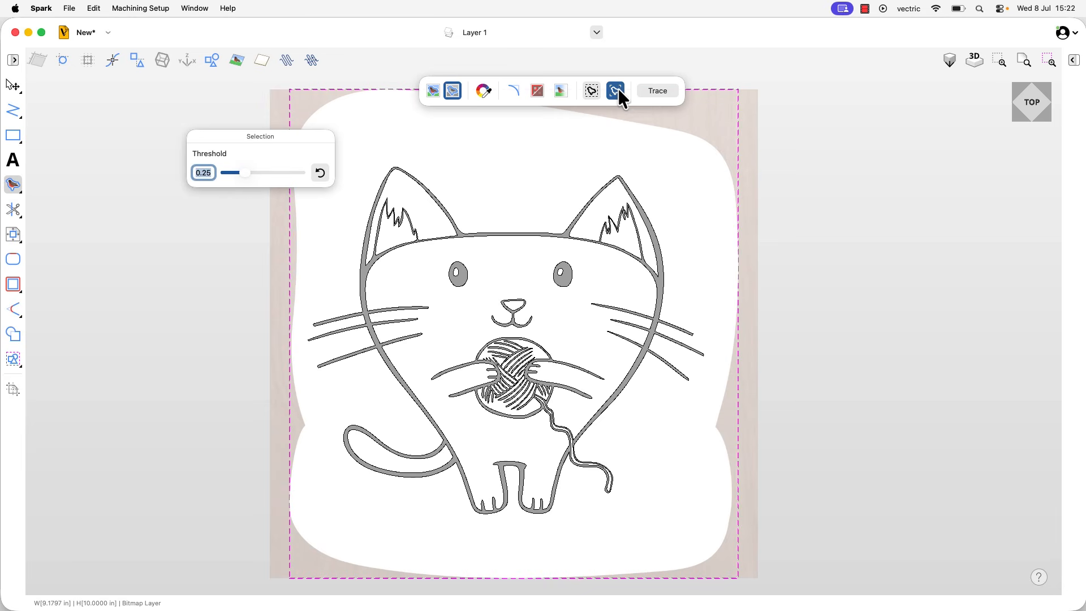
Step: Trace the black and white cat outline as grouped vectors, then hide the Bitmap Layer to inspect them and show it again
{"action": "left_click", "coordinate": [592, 92]}
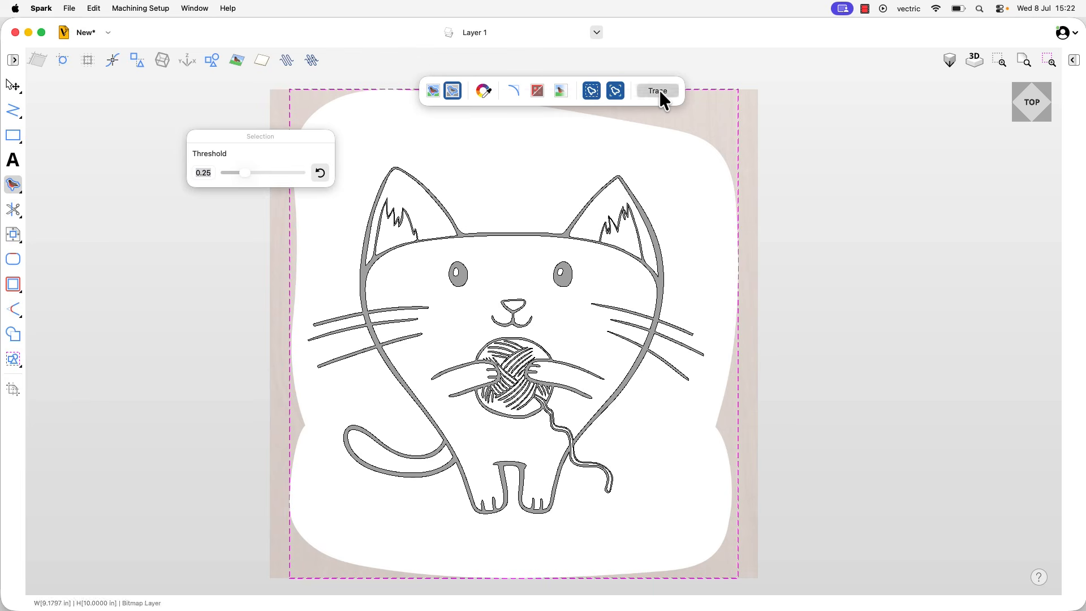
{"action": "left_click", "coordinate": [597, 32]}
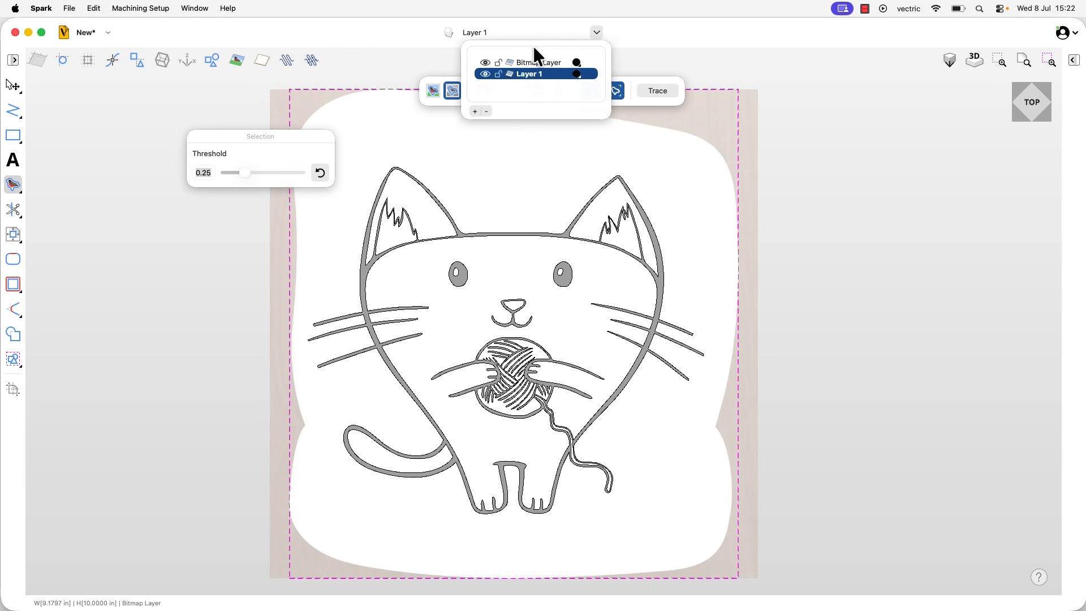
{"action": "left_click", "coordinate": [486, 63]}
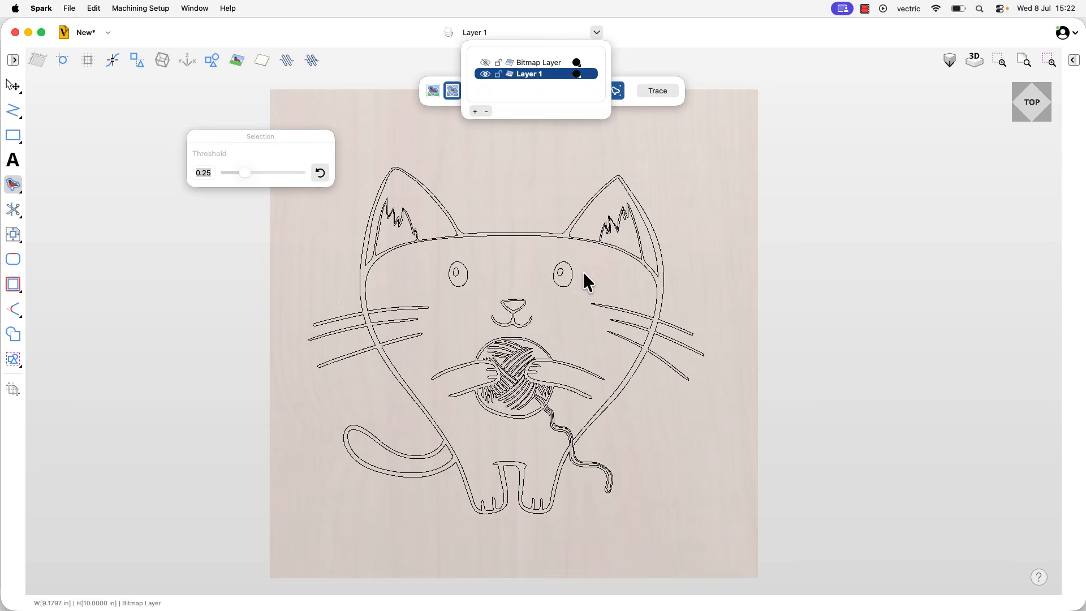
{"action": "left_click", "coordinate": [484, 63]}
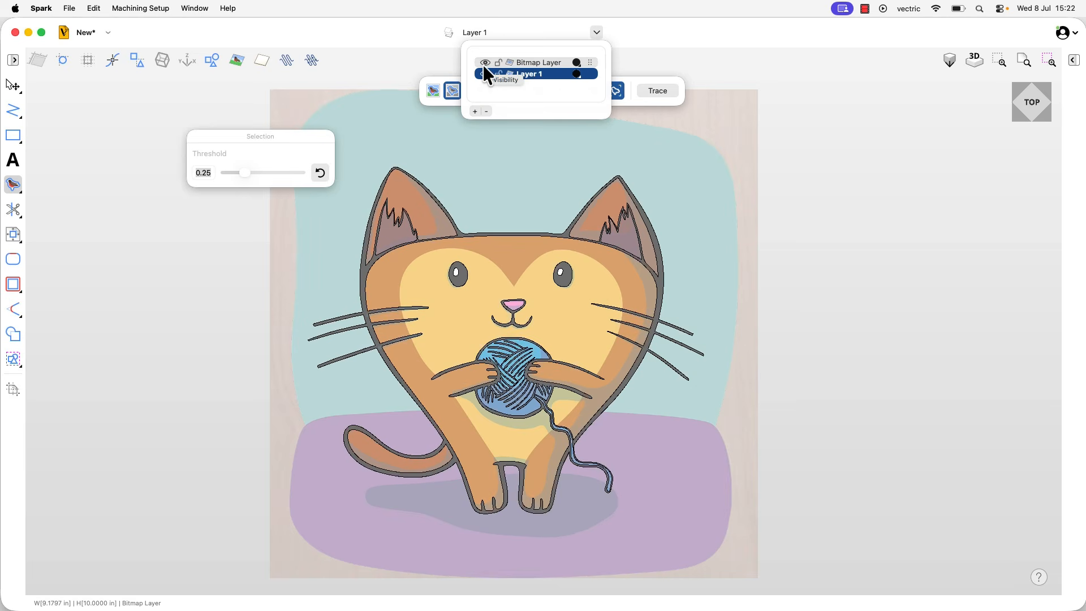
{"action": "left_click", "coordinate": [634, 101]}
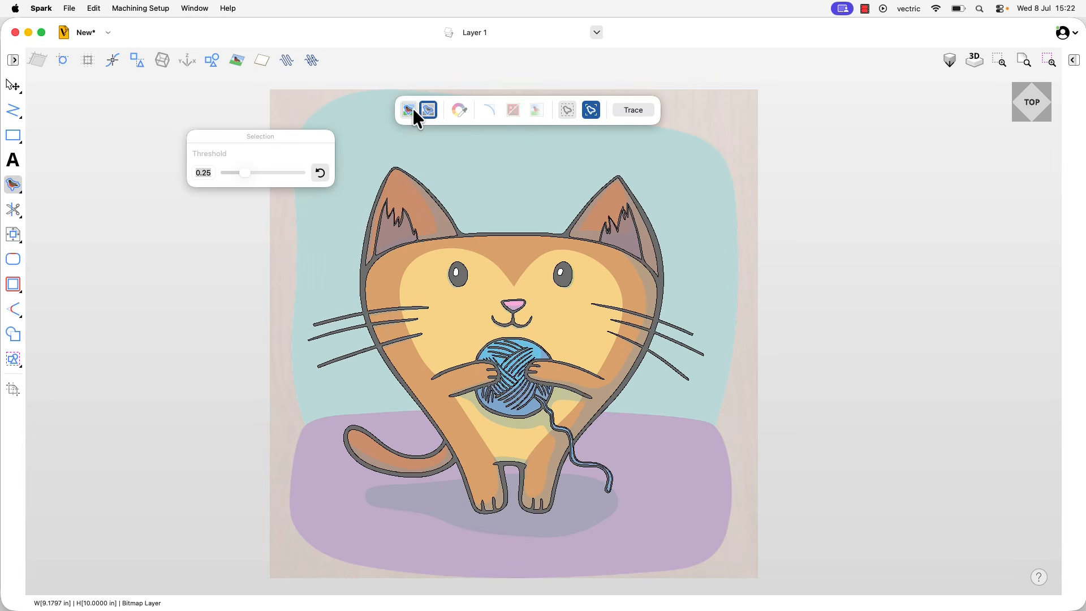
Step: Select the cat image for tracing again, switch it to the colour trace, and deselect black
{"action": "left_click", "coordinate": [412, 108]}
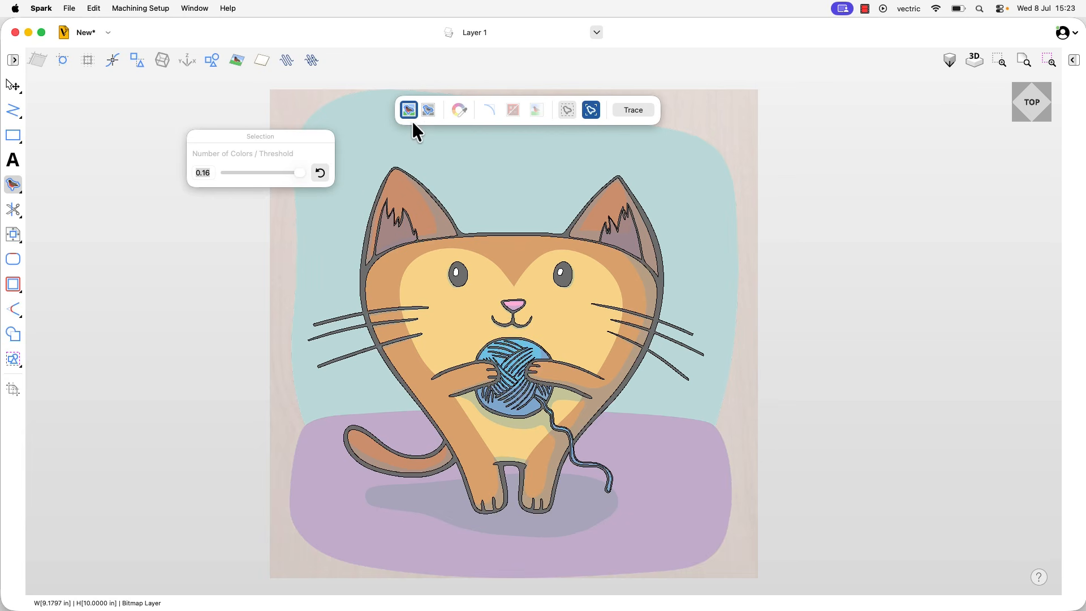
{"action": "left_click", "coordinate": [350, 165]}
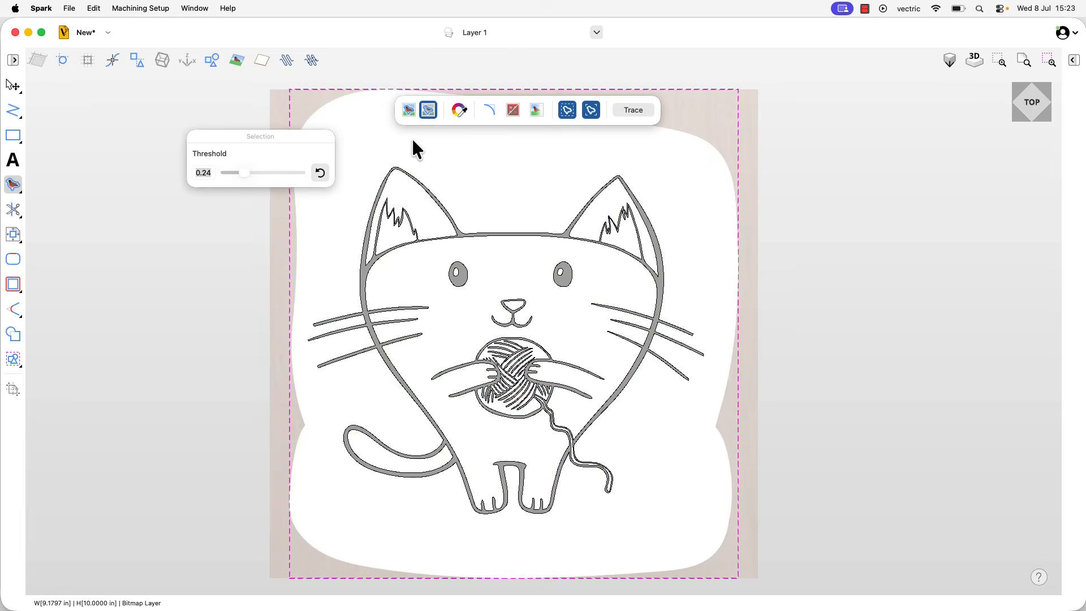
{"action": "left_click", "coordinate": [411, 111]}
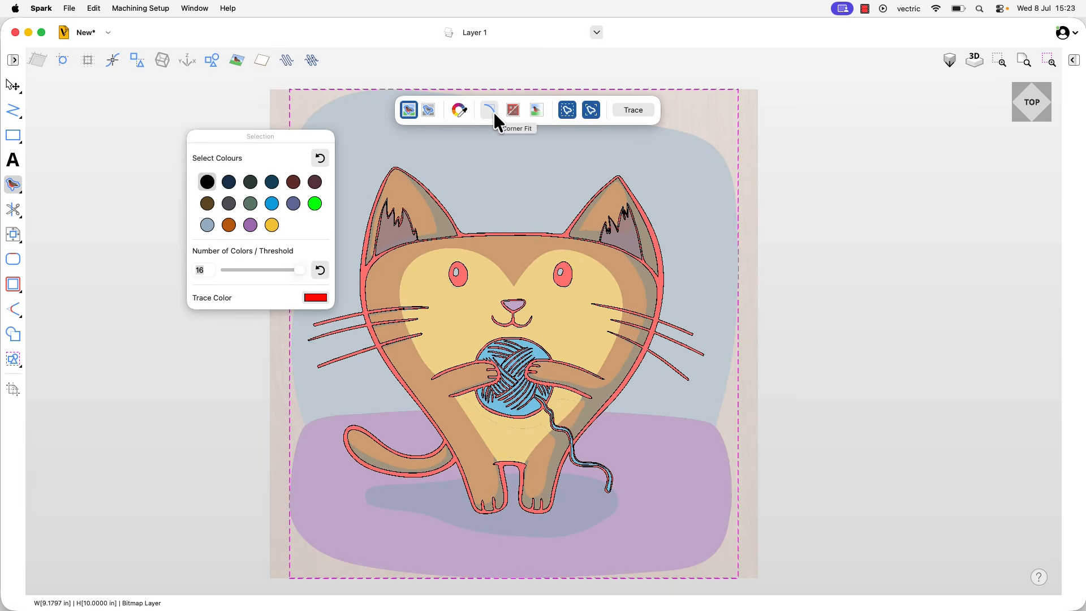
{"action": "left_click", "coordinate": [207, 183]}
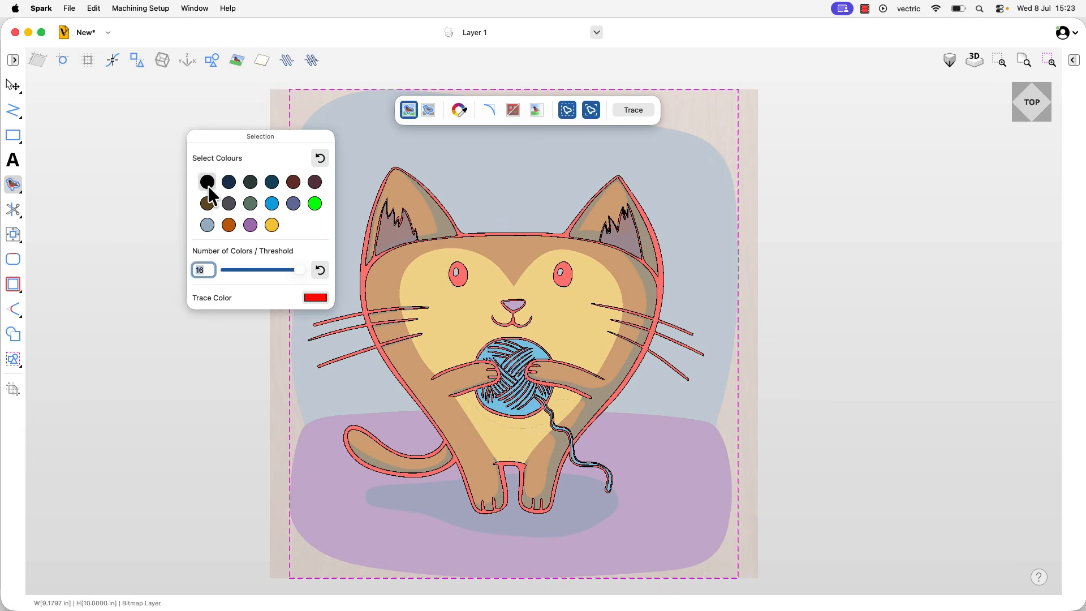
Step: Check the Corner Fit setting and examine how the traced outline follows the jagged fur inside the left-hand ear
{"action": "left_click", "coordinate": [489, 112]}
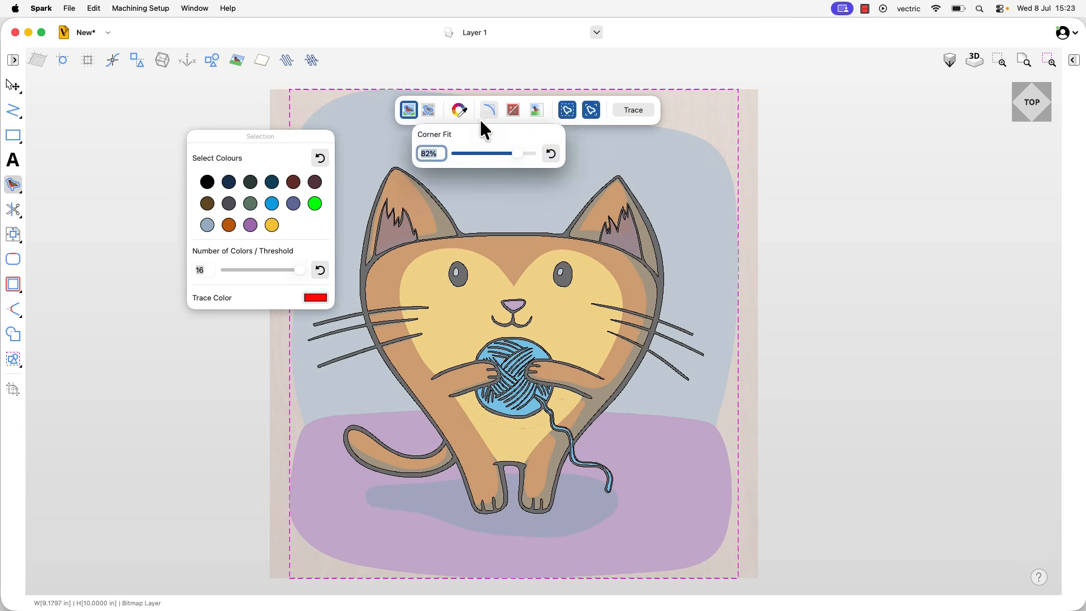
{"action": "scroll", "coordinate": [379, 214], "scroll_direction": "up", "scroll_amount": 3}
{"action": "scroll", "coordinate": [388, 214], "scroll_direction": "up", "scroll_amount": 3}
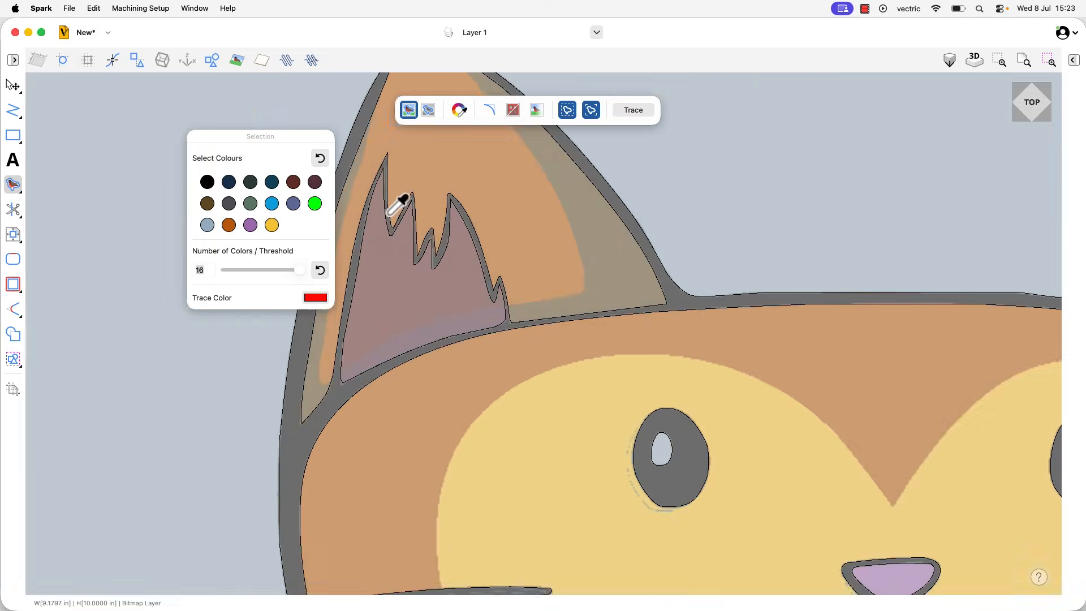
{"action": "scroll", "coordinate": [403, 208], "scroll_direction": "up", "scroll_amount": 2}
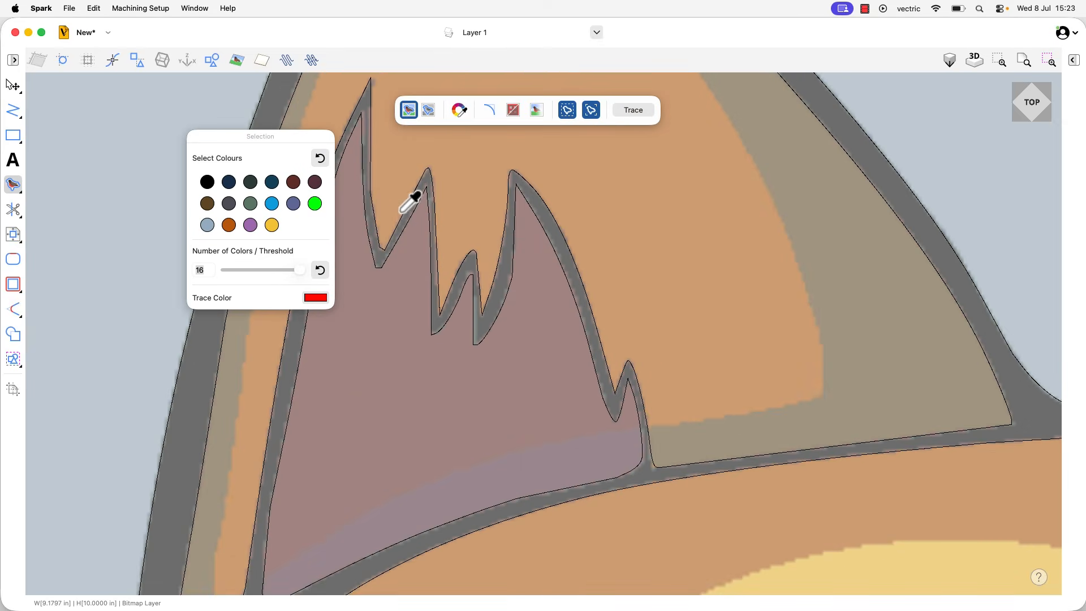
{"action": "scroll", "coordinate": [500, 192], "scroll_direction": "up", "scroll_amount": 1}
{"action": "scroll", "coordinate": [505, 190], "scroll_direction": "up", "scroll_amount": 3}
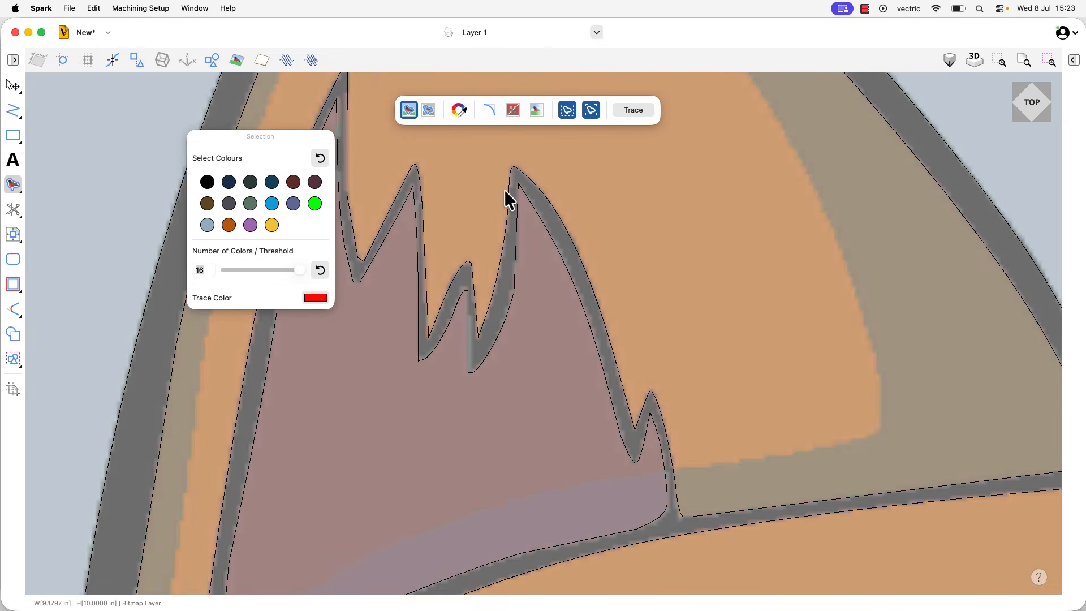
{"action": "scroll", "coordinate": [553, 184], "scroll_direction": "down", "scroll_amount": 3}
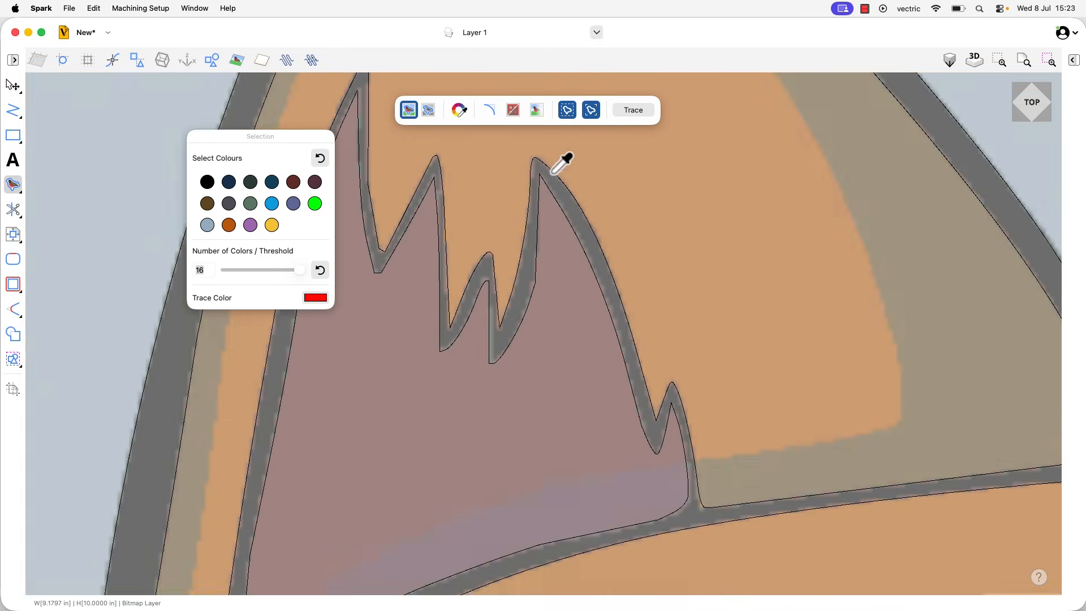
Step: Undo the existing outline trace and select the black outline colour inside the ear as the trace region
{"action": "left_click", "coordinate": [553, 179]}
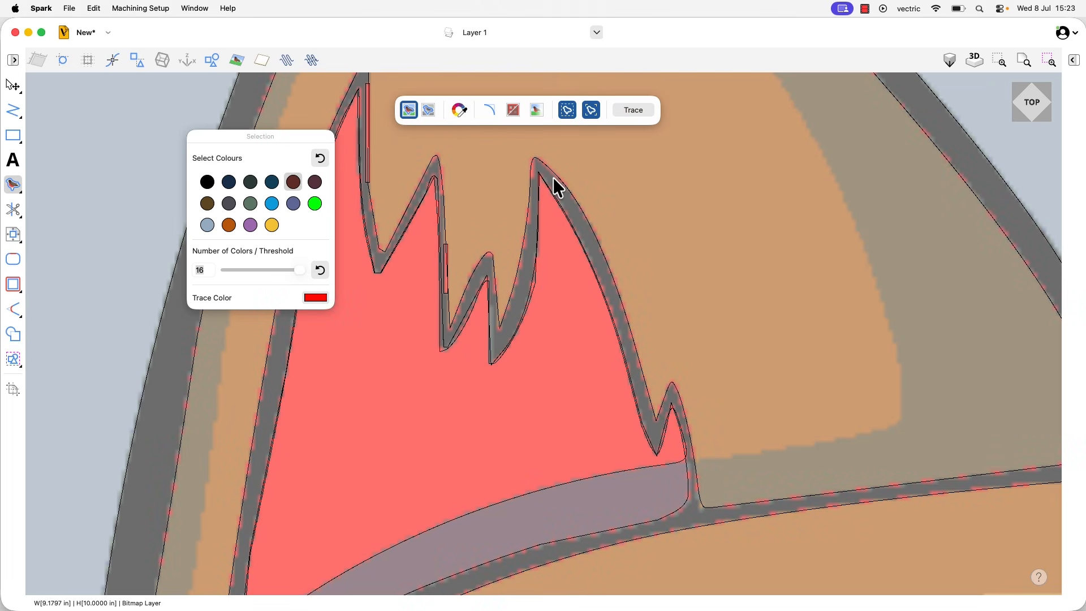
{"action": "left_click", "coordinate": [552, 179]}
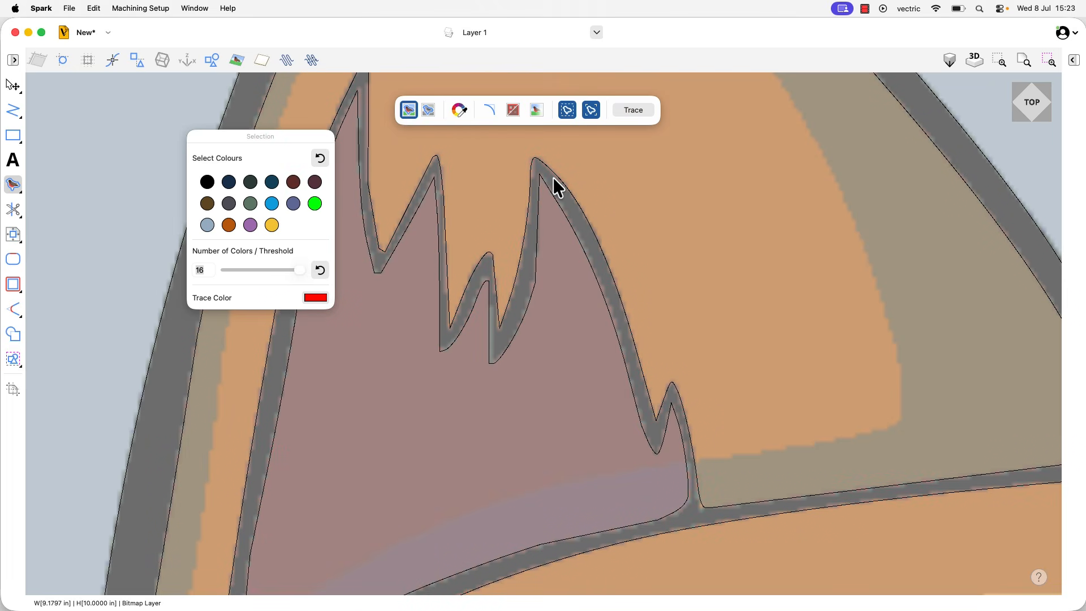
{"action": "key", "text": "super+z"}
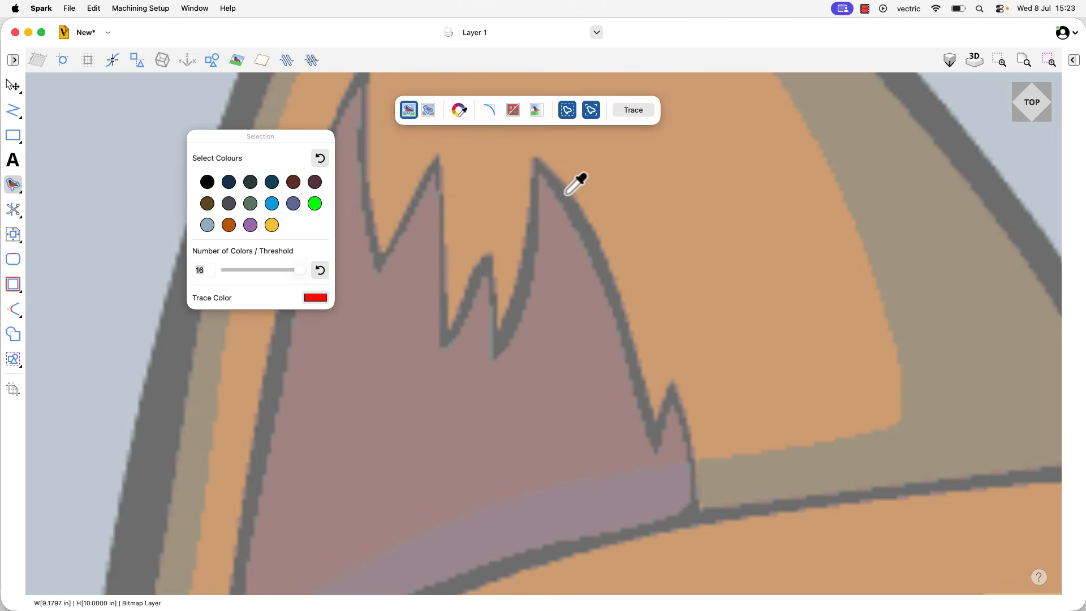
{"action": "left_click", "coordinate": [563, 194]}
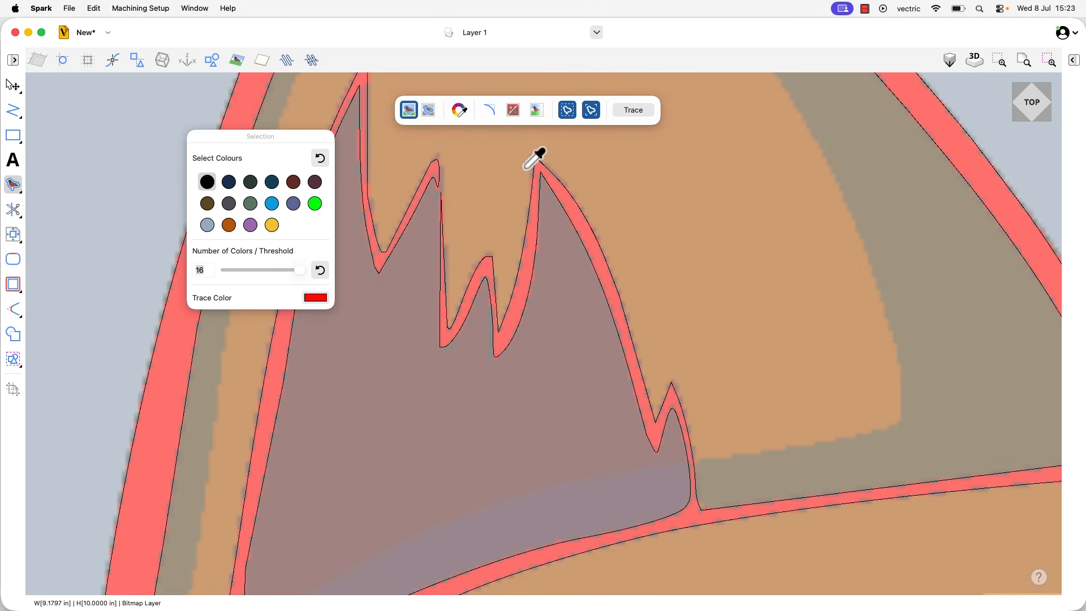
Step: Compare Corner Fit values of 100% and 83% on the jagged fur outline inside the ear
{"action": "left_click", "coordinate": [490, 110]}
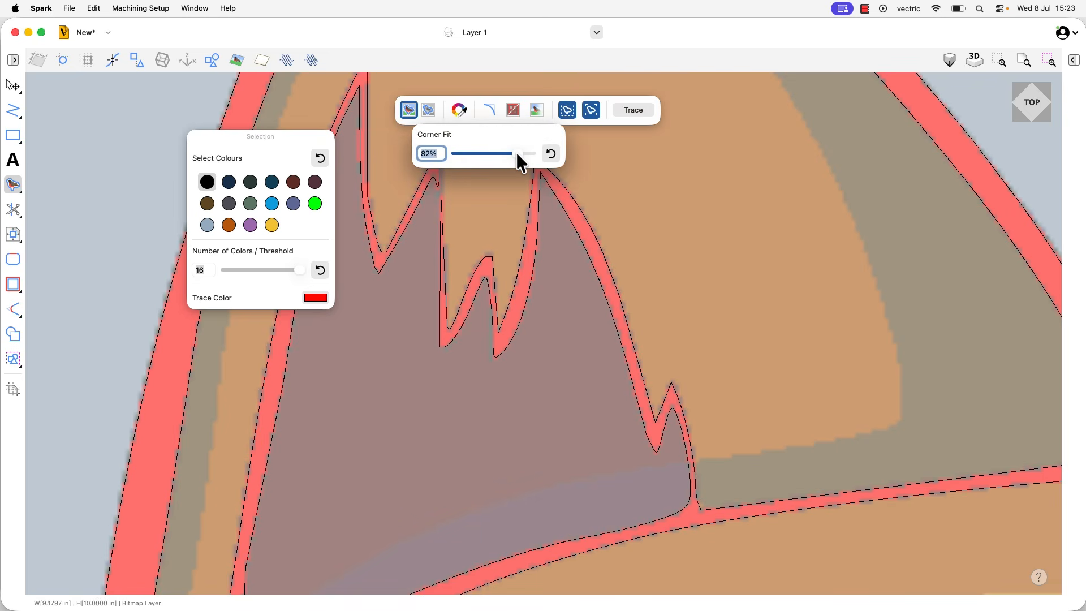
{"action": "scroll", "coordinate": [565, 158], "scroll_direction": "down", "scroll_amount": 3}
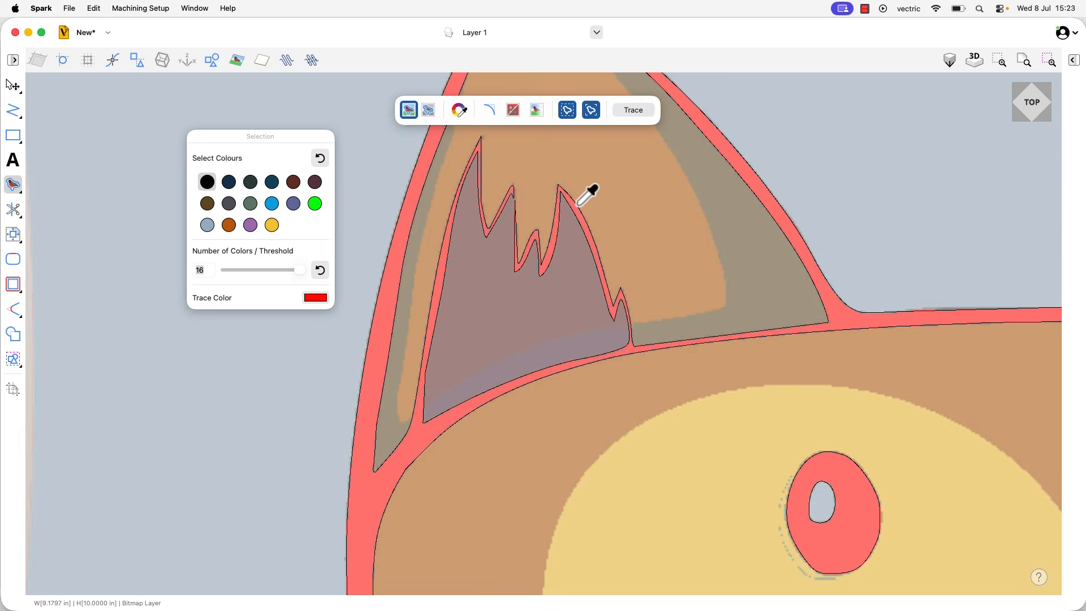
{"action": "scroll", "coordinate": [551, 152], "scroll_direction": "up", "scroll_amount": 5}
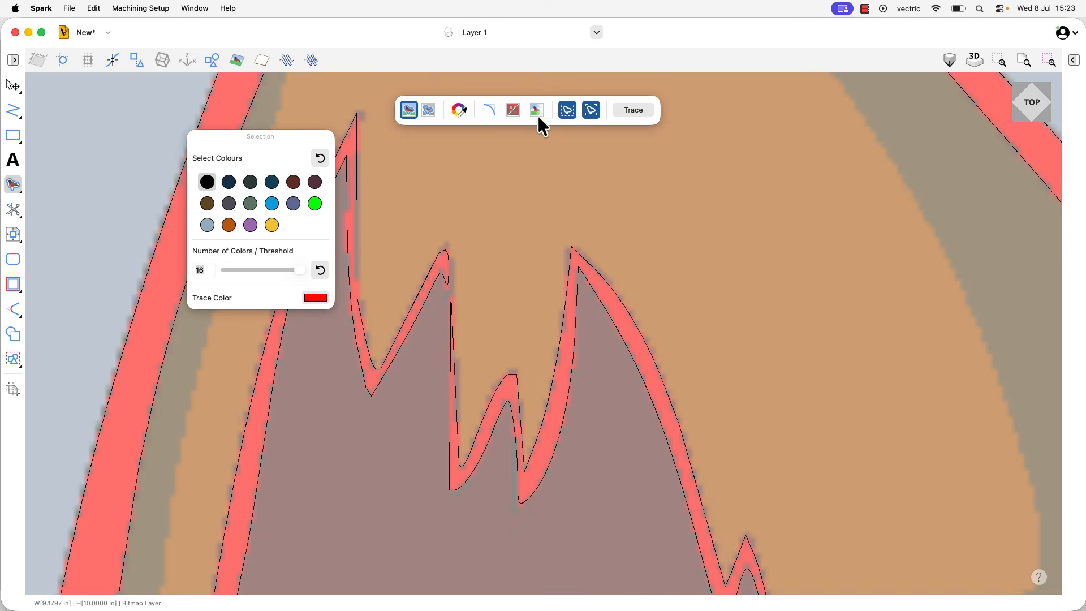
{"action": "left_click", "coordinate": [494, 112]}
{"action": "mouse_move", "coordinate": [520, 157]}
{"action": "left_mouse_down"}
{"action": "mouse_move", "coordinate": [448, 162]}
{"action": "mouse_move", "coordinate": [531, 158]}
{"action": "left_mouse_up"}
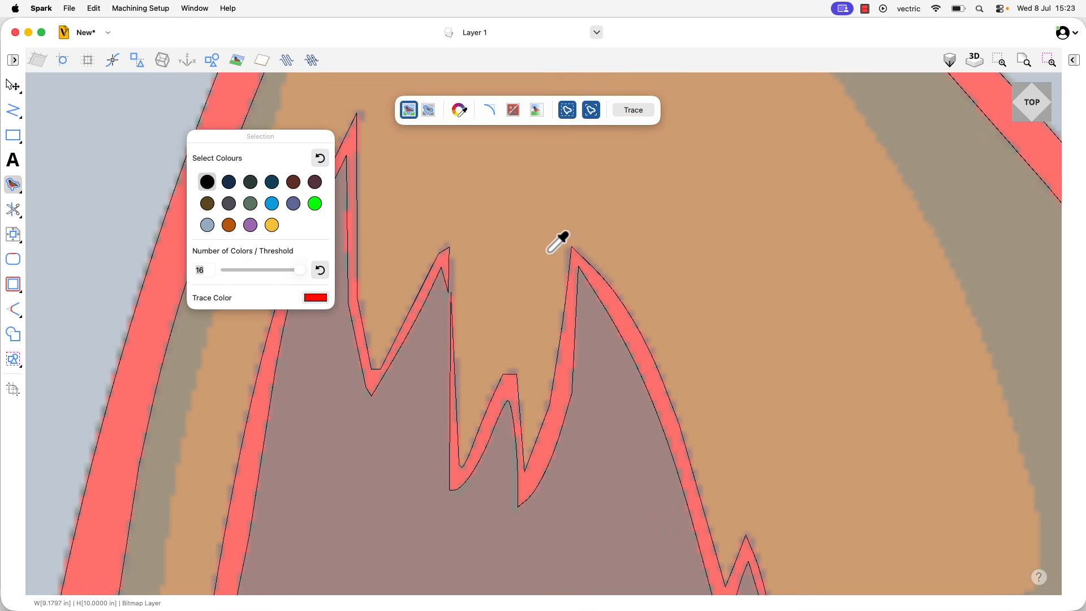
{"action": "left_click", "coordinate": [488, 117]}
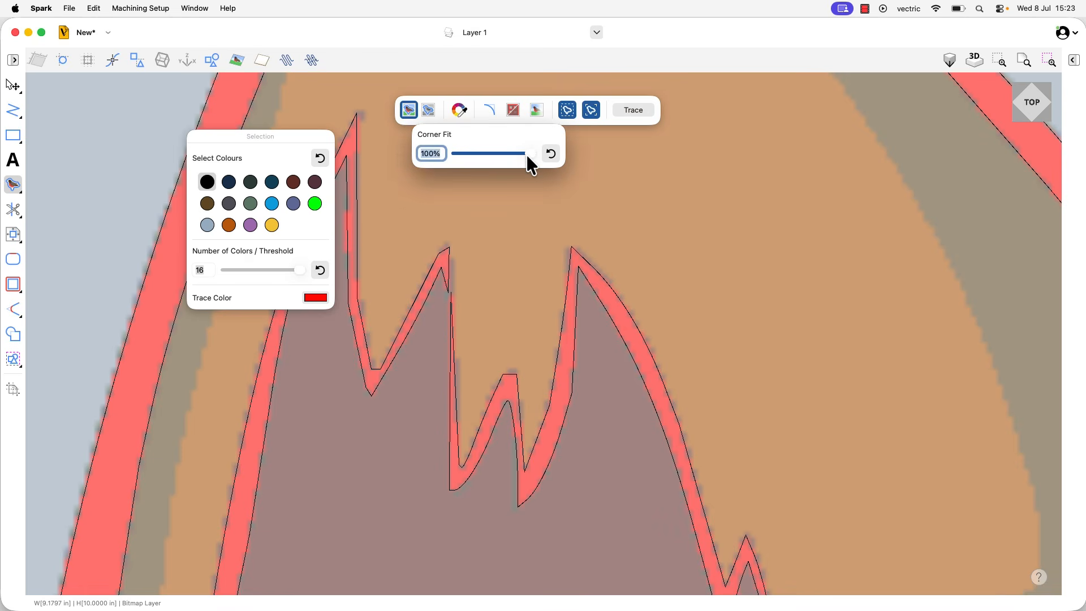
{"action": "mouse_move", "coordinate": [526, 154]}
{"action": "left_mouse_down"}
{"action": "mouse_move", "coordinate": [481, 161]}
{"action": "mouse_move", "coordinate": [519, 159]}
{"action": "left_mouse_up"}
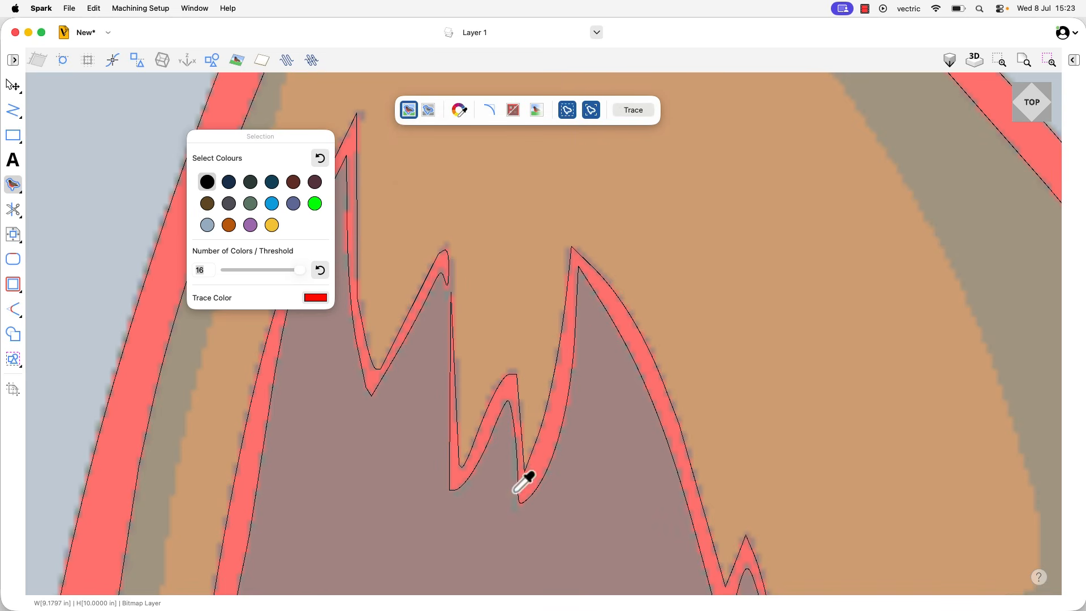
Step: Lower the Corner Fit strongly, raise it slightly, and return to the full top view of the cat
{"action": "left_click", "coordinate": [495, 113]}
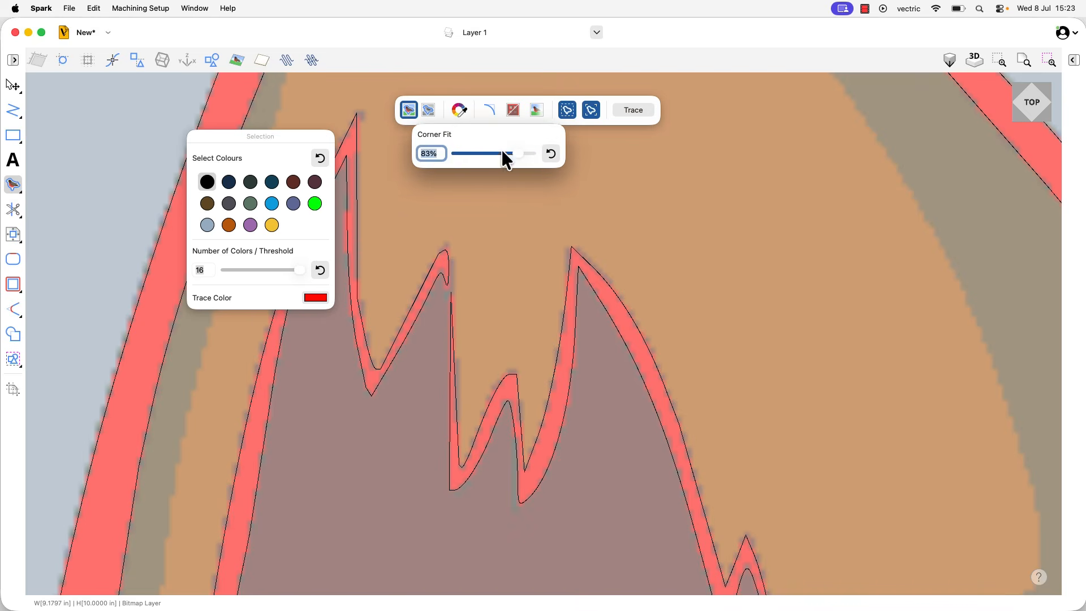
{"action": "mouse_move", "coordinate": [512, 159]}
{"action": "left_mouse_down"}
{"action": "mouse_move", "coordinate": [521, 158]}
{"action": "mouse_move", "coordinate": [460, 160]}
{"action": "mouse_move", "coordinate": [531, 156]}
{"action": "mouse_move", "coordinate": [458, 161]}
{"action": "left_mouse_up"}
{"action": "left_click_drag", "start_coordinate": [457, 161], "coordinate": [476, 161]}
{"action": "scroll", "coordinate": [599, 242], "scroll_direction": "down", "scroll_amount": 10}
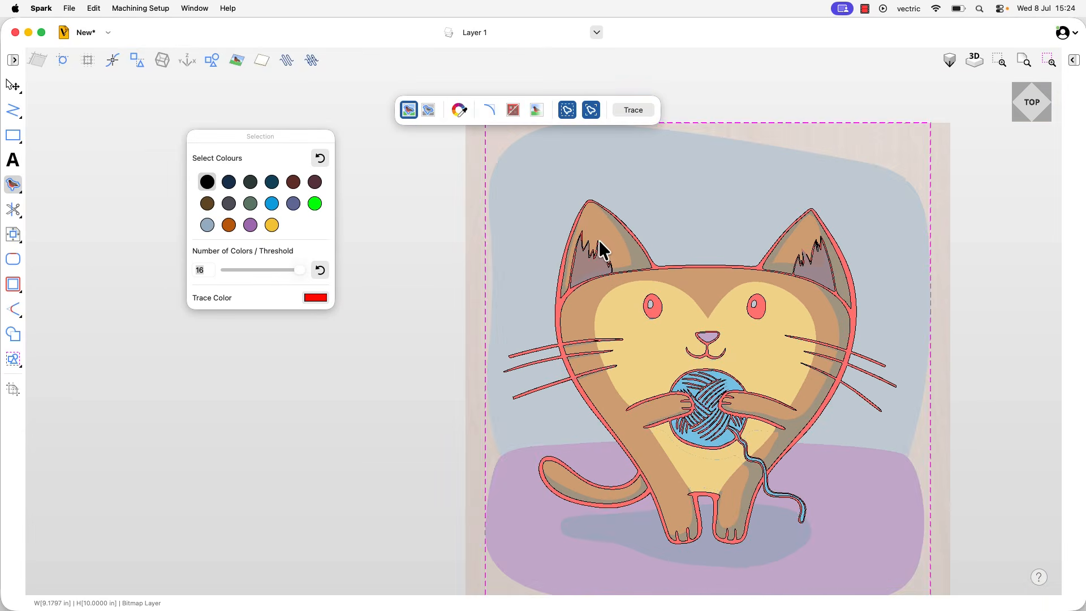
{"action": "left_click", "coordinate": [1028, 103]}
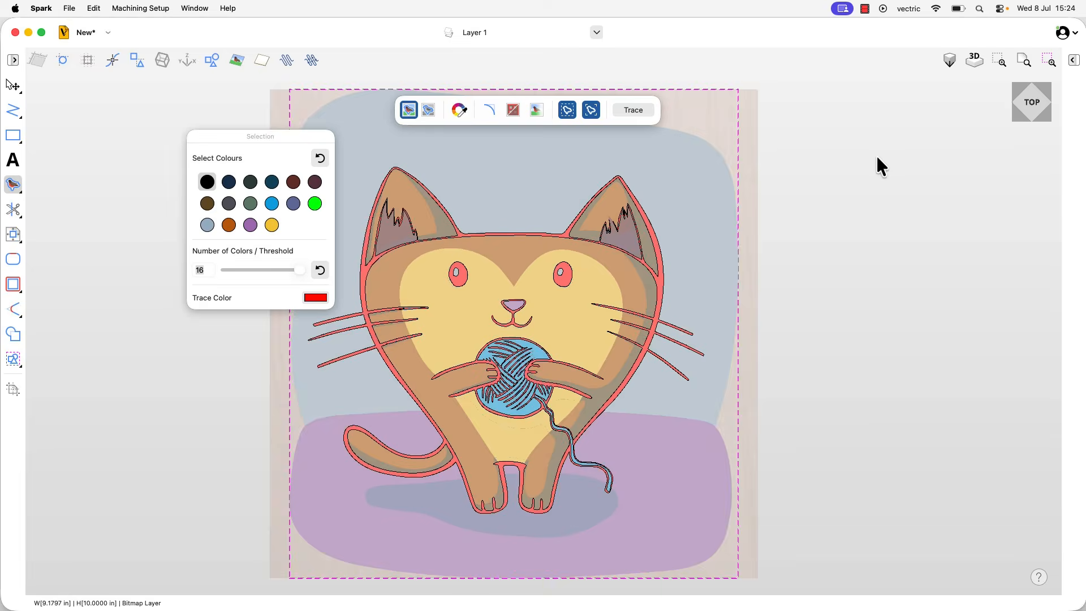